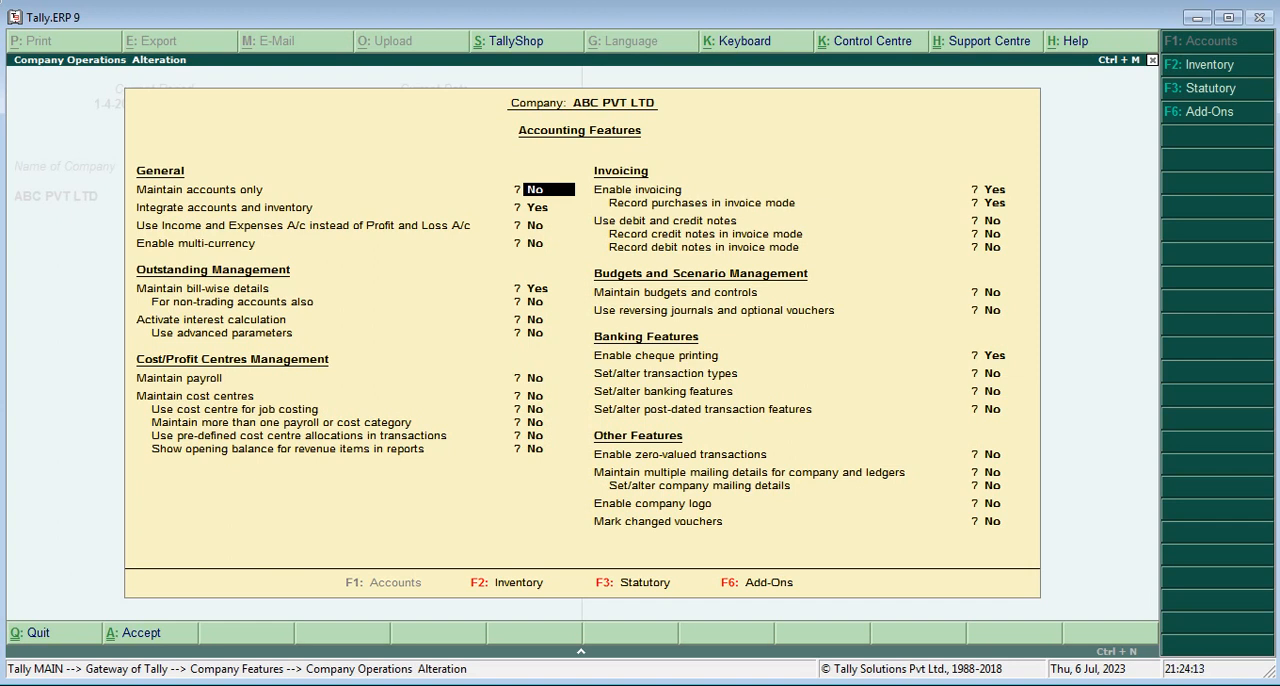
Set the option to use debit and credit notes to Yes in the accounting features
{"action": "key", "text": "Return"}
{"action": "key", "text": "Return"}
{"action": "key", "text": "Return"}
{"action": "key", "text": "Return"}
{"action": "key", "text": "Return"}
{"action": "key", "text": "Return"}
{"action": "key", "text": "Return"}
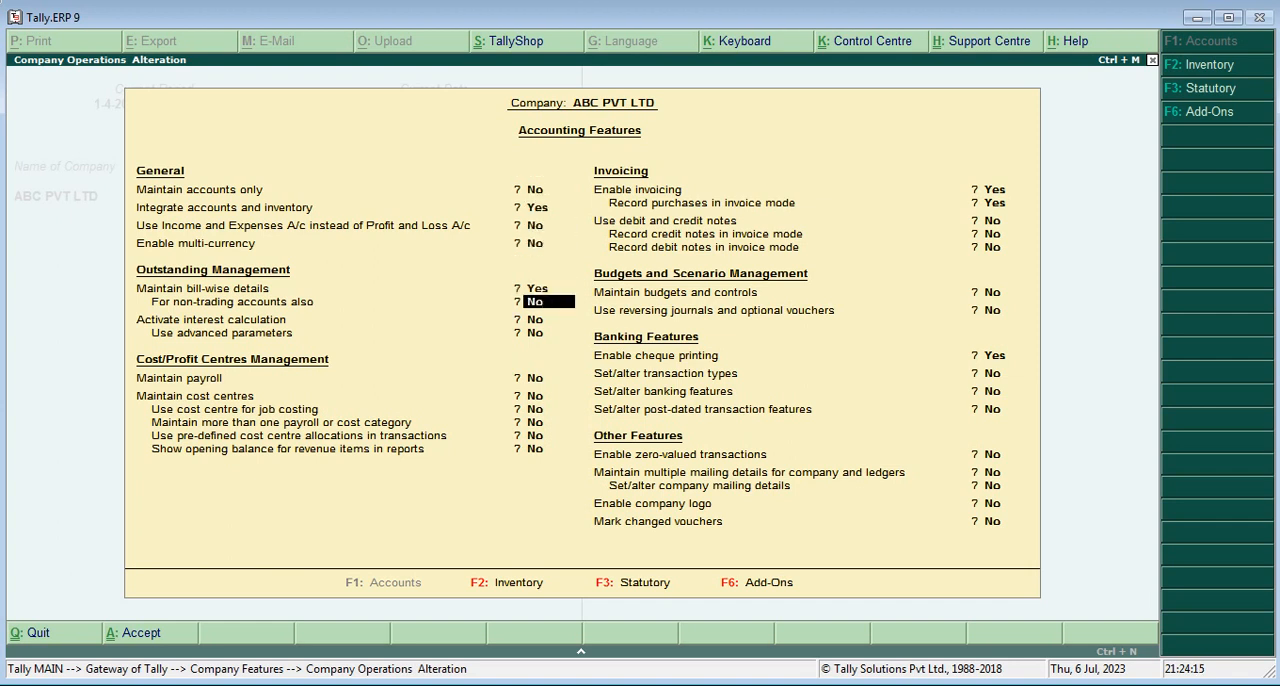
{"action": "key", "text": "Return"}
{"action": "key", "text": "Return"}
{"action": "key", "text": "Return"}
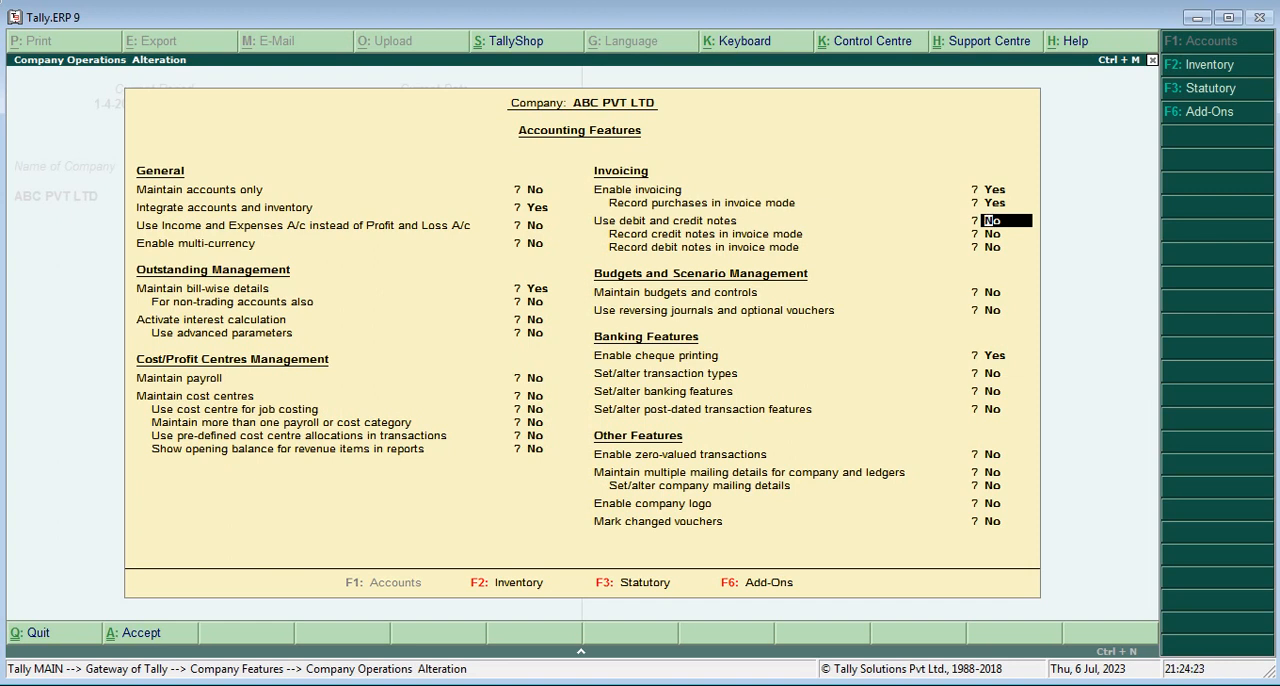
{"action": "type", "text": "y"}
{"action": "key", "text": "Return"}
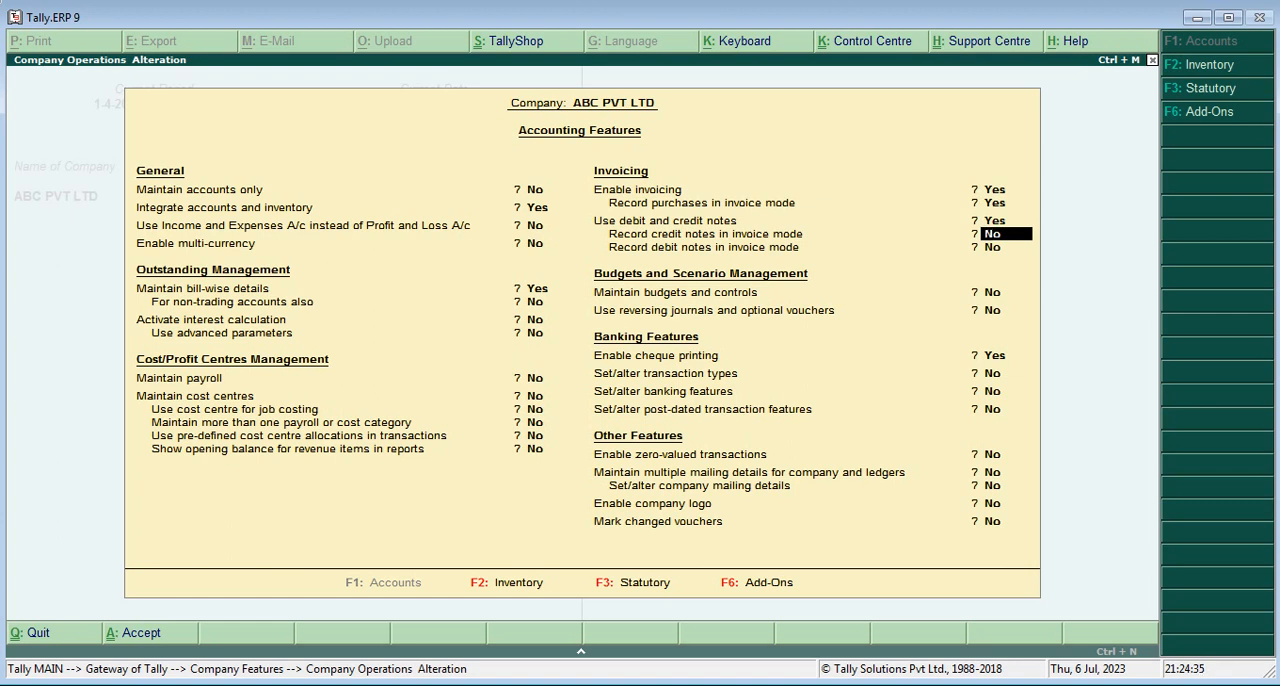
Enable recording debit notes in invoice mode, accept the accounting features and return to the Gateway of Tally
{"action": "key", "text": "Return"}
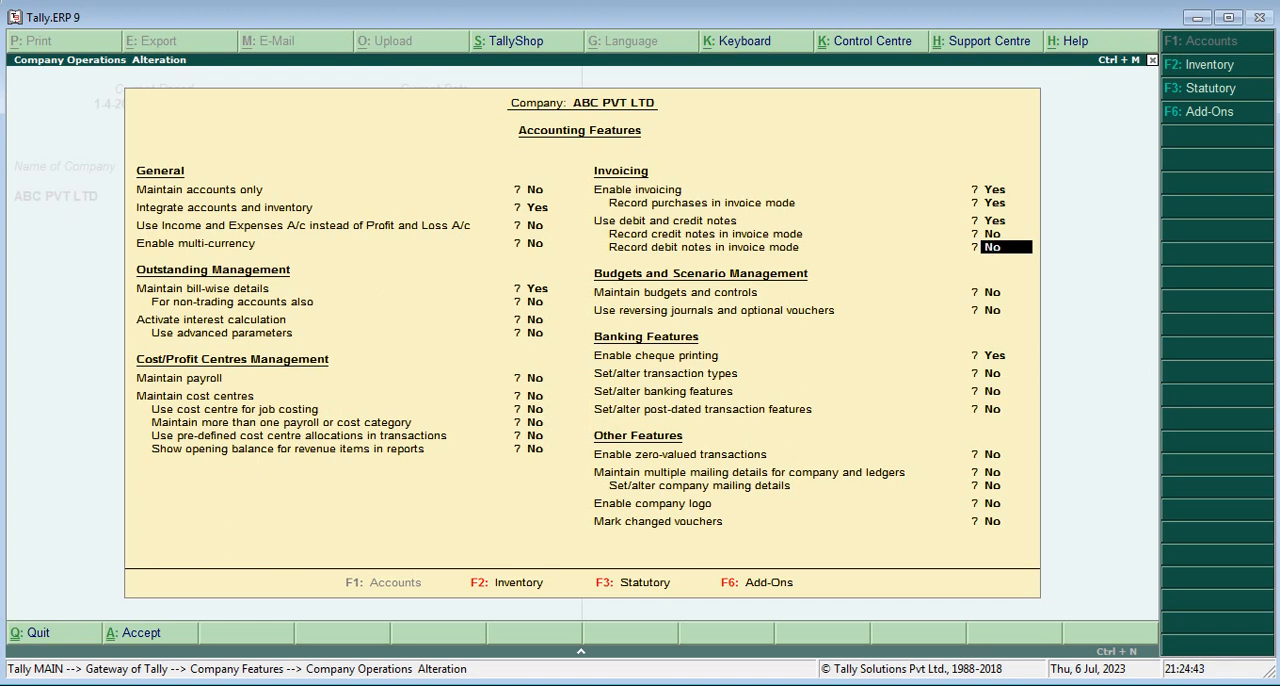
{"action": "type", "text": "y"}
{"action": "key", "text": "Return"}
{"action": "key", "text": "Return"}
{"action": "key", "text": "Return"}
{"action": "key", "text": "Return"}
{"action": "key", "text": "Return"}
{"action": "key", "text": "Return"}
{"action": "key", "text": "Return"}
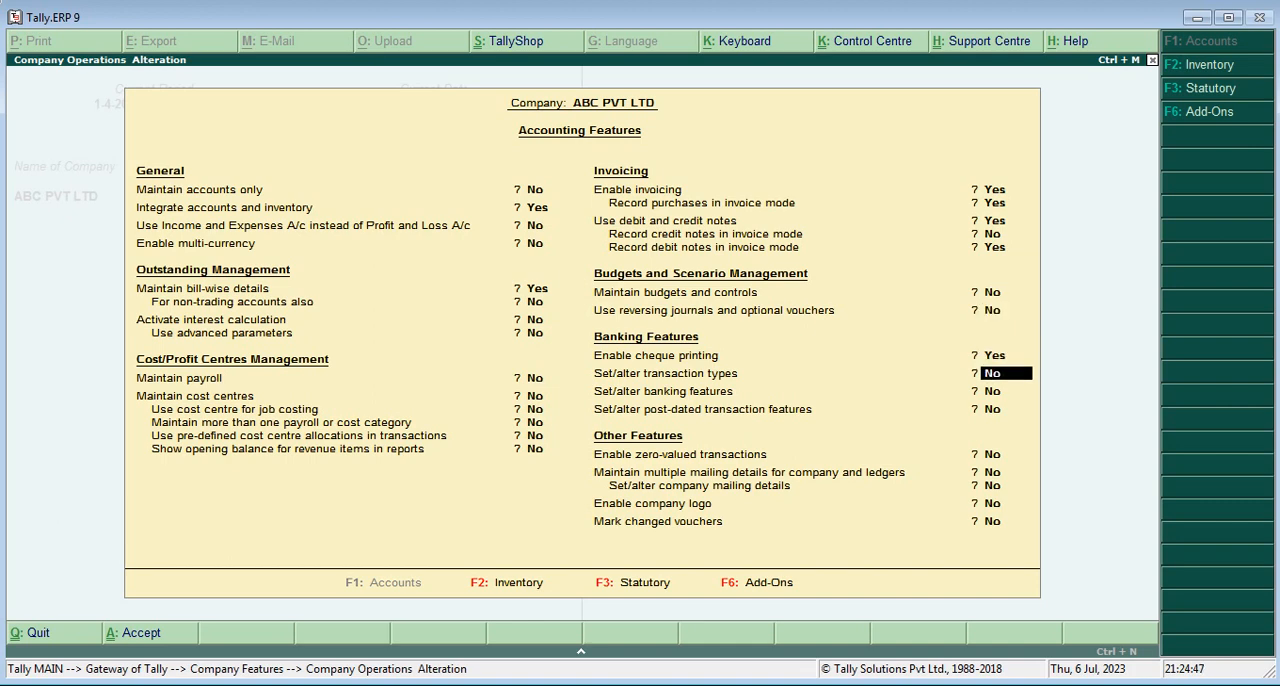
{"action": "key", "text": "Return"}
{"action": "key", "text": "Return"}
{"action": "key", "text": "Return"}
{"action": "key", "text": "Return"}
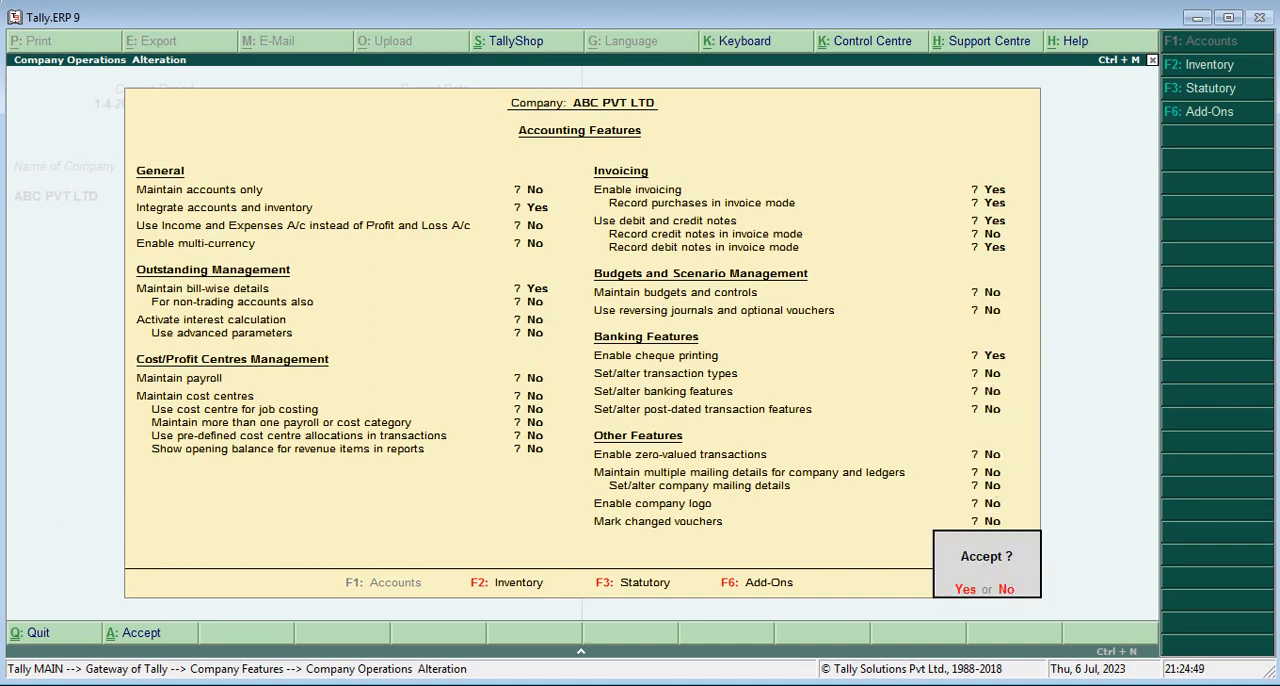
{"action": "key", "text": "y"}
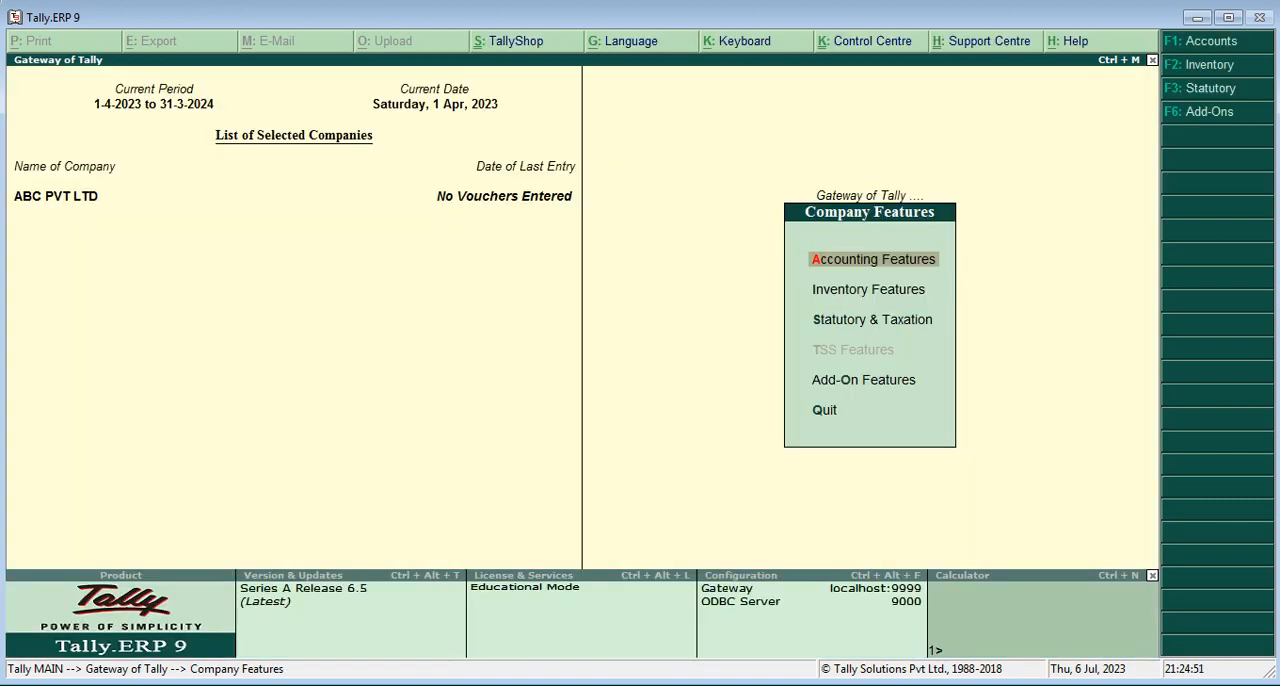
{"action": "key", "text": "Escape"}
{"action": "key", "text": "Escape"}
{"action": "key", "text": "n"}
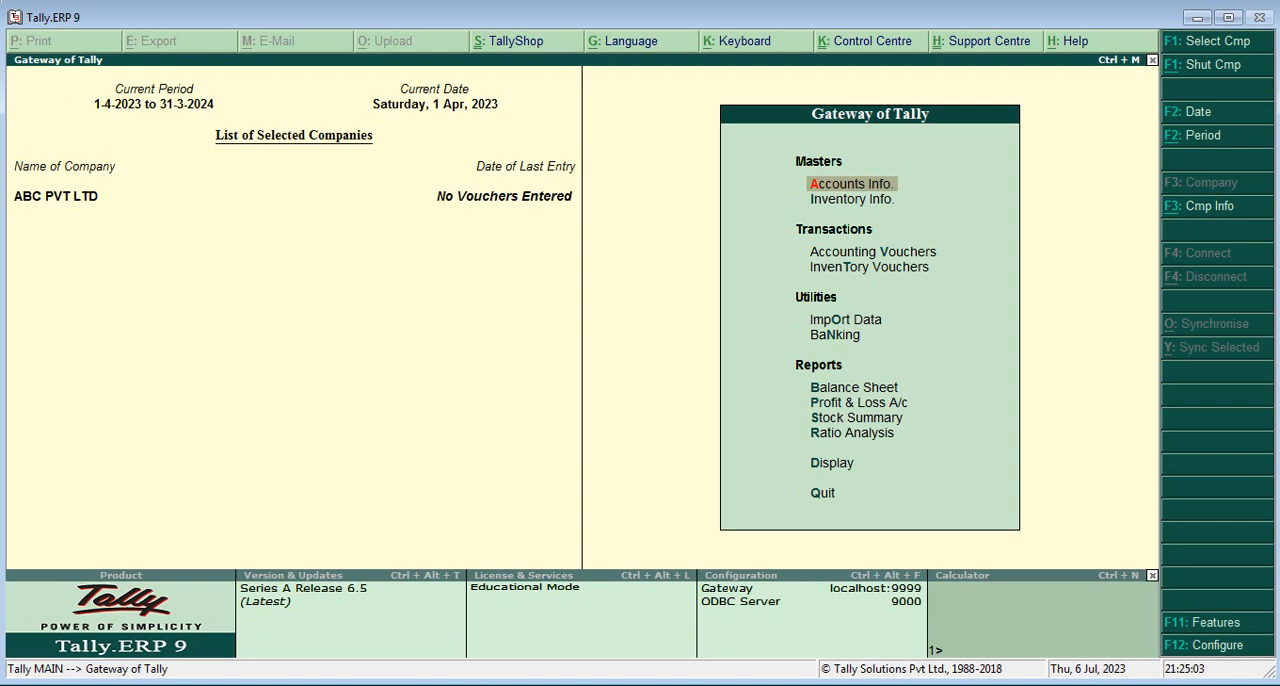
Open the ledger options under the accounts information
{"action": "key", "text": "Return"}
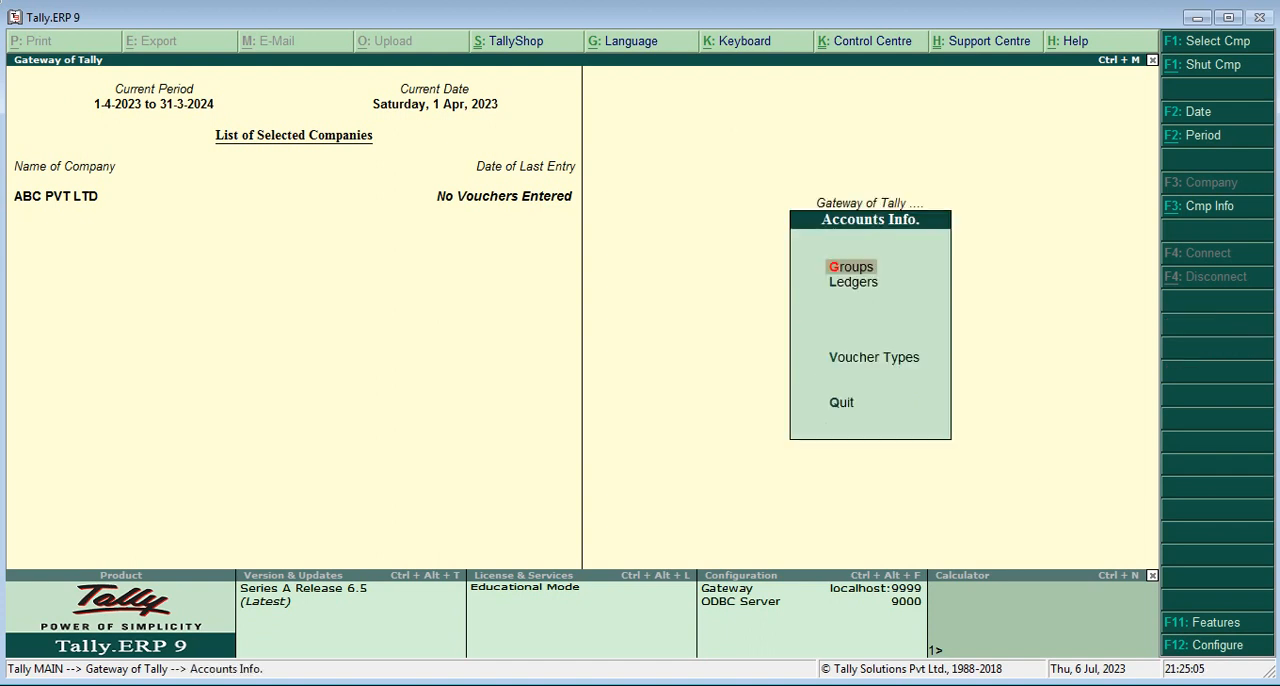
{"action": "key", "text": "Escape"}
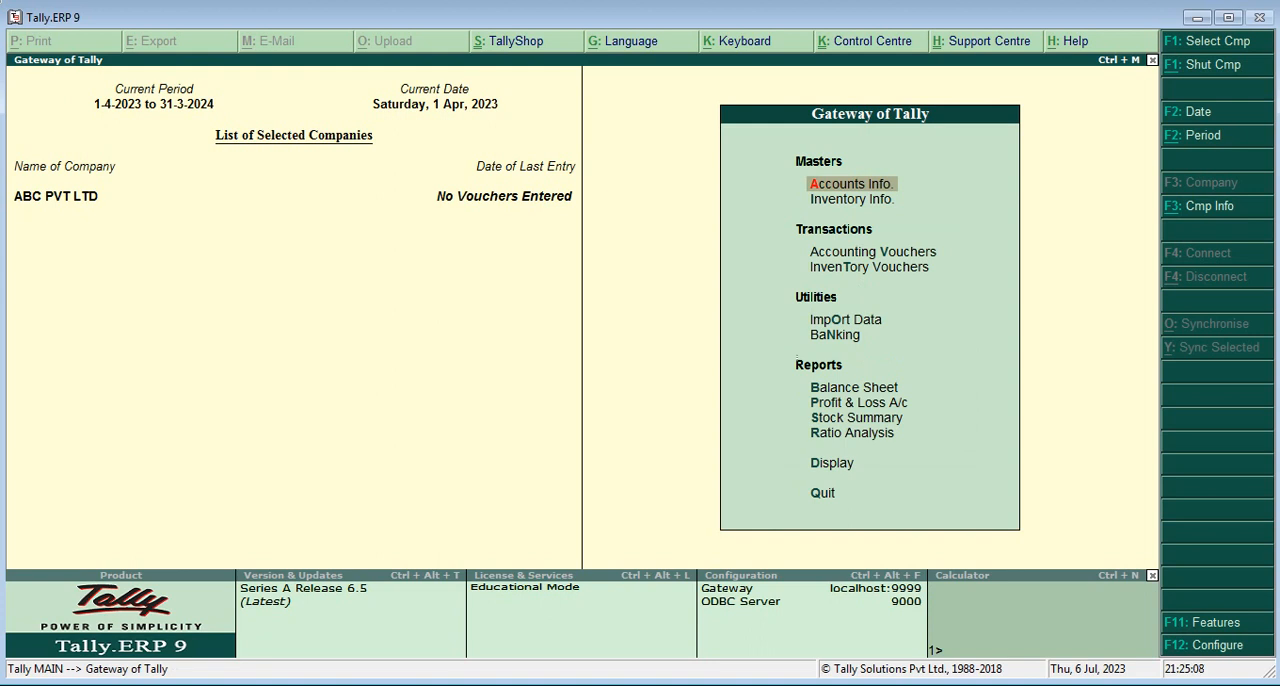
{"action": "key", "text": "Return"}
{"action": "key", "text": "Down"}
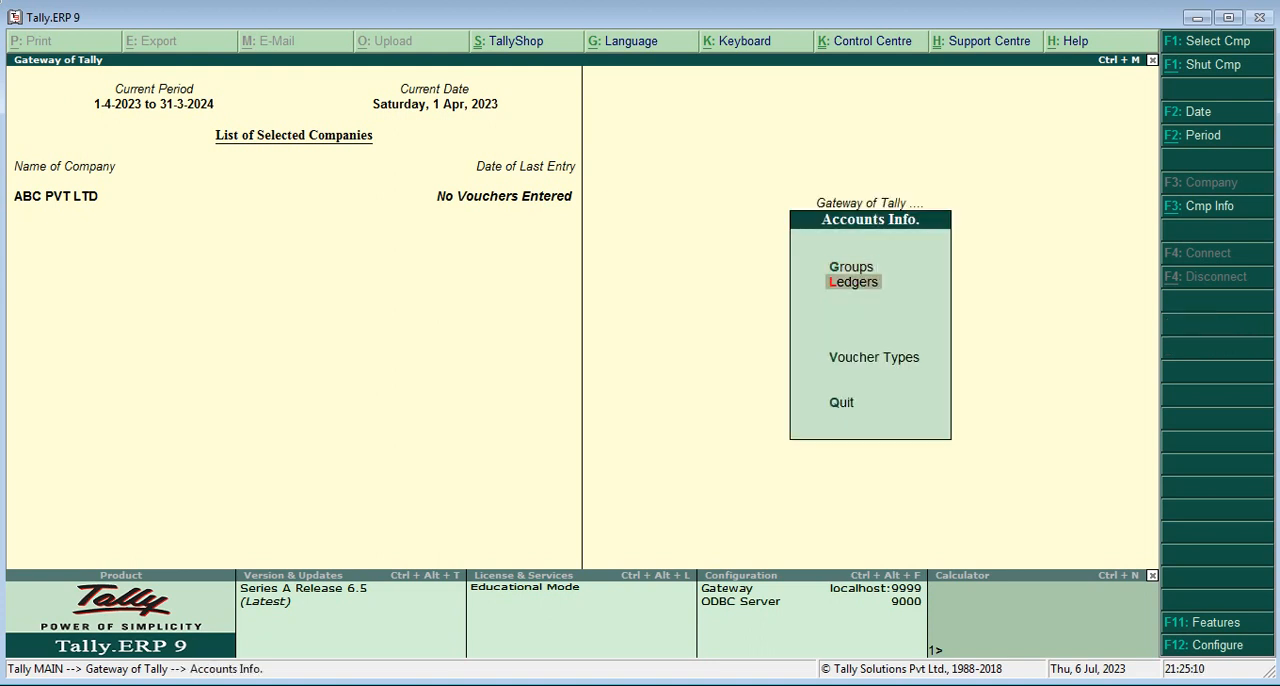
{"action": "key", "text": "Return"}
{"action": "key", "text": "Down"}
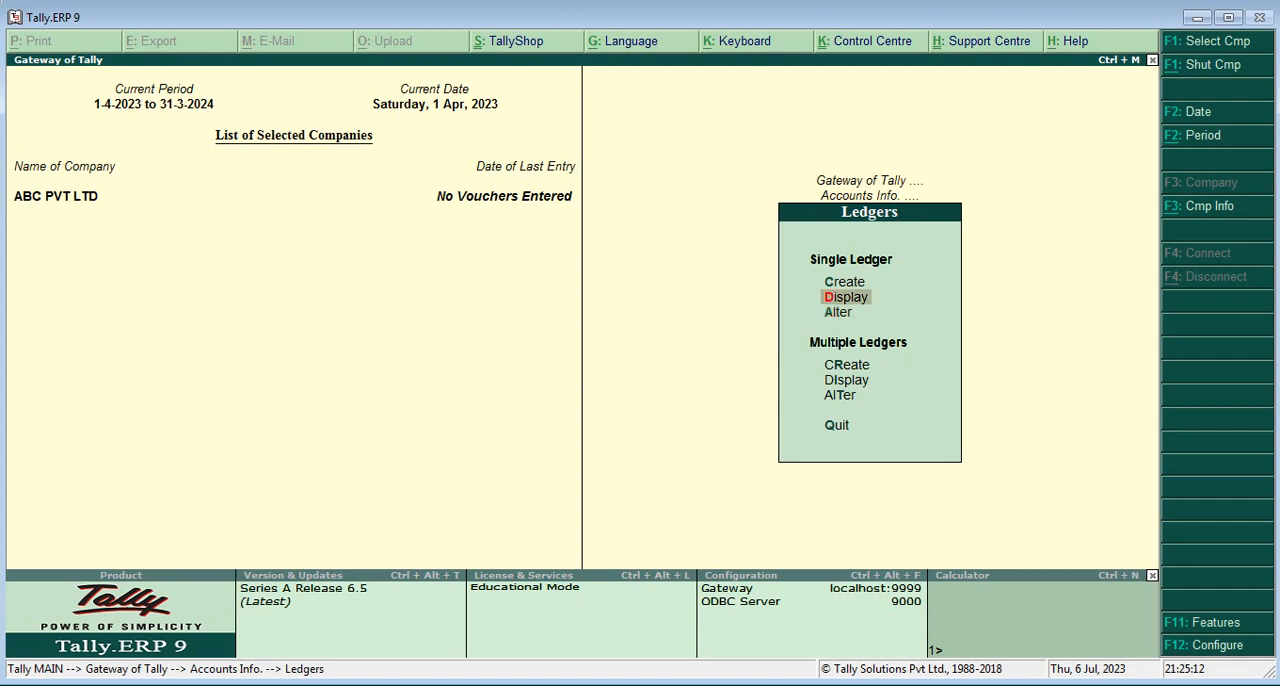
{"action": "key", "text": "Up"}
{"action": "key", "text": "Return"}
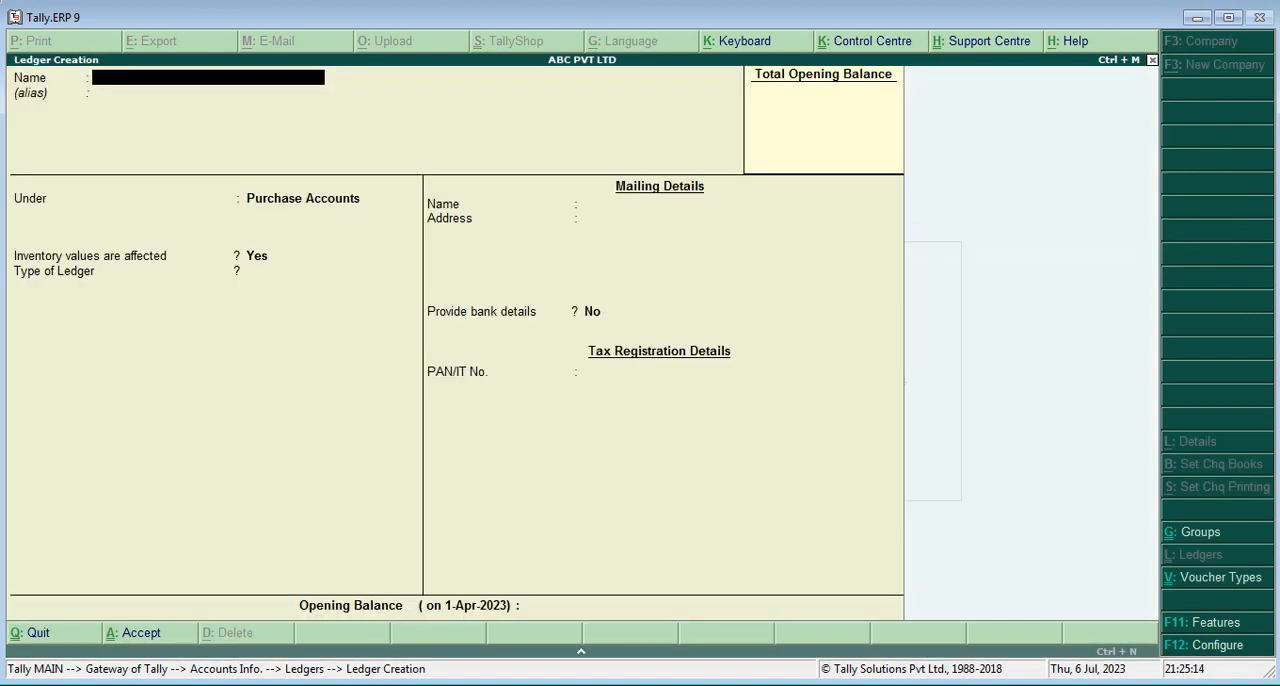
{"action": "key", "text": "Escape"}
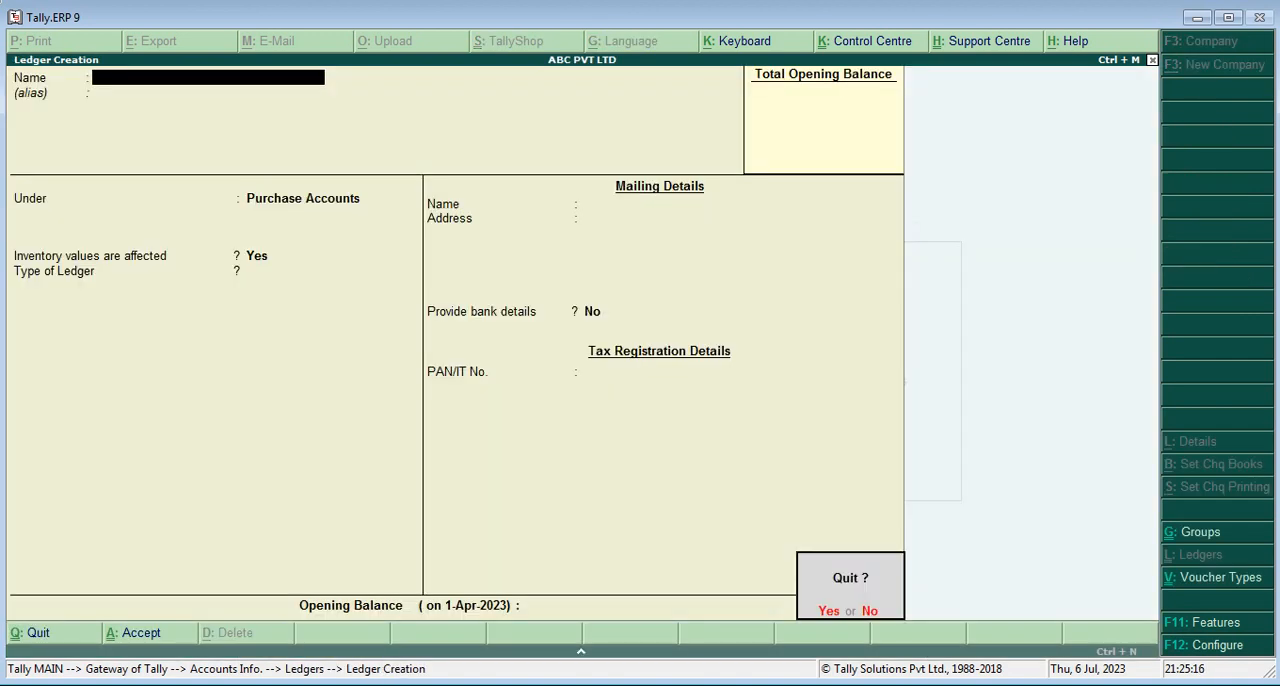
{"action": "key", "text": "Return"}
Open the existing Purchase ledger for alteration and review its group and settings
{"action": "key", "text": "Down"}
{"action": "key", "text": "Down"}
{"action": "key", "text": "Return"}
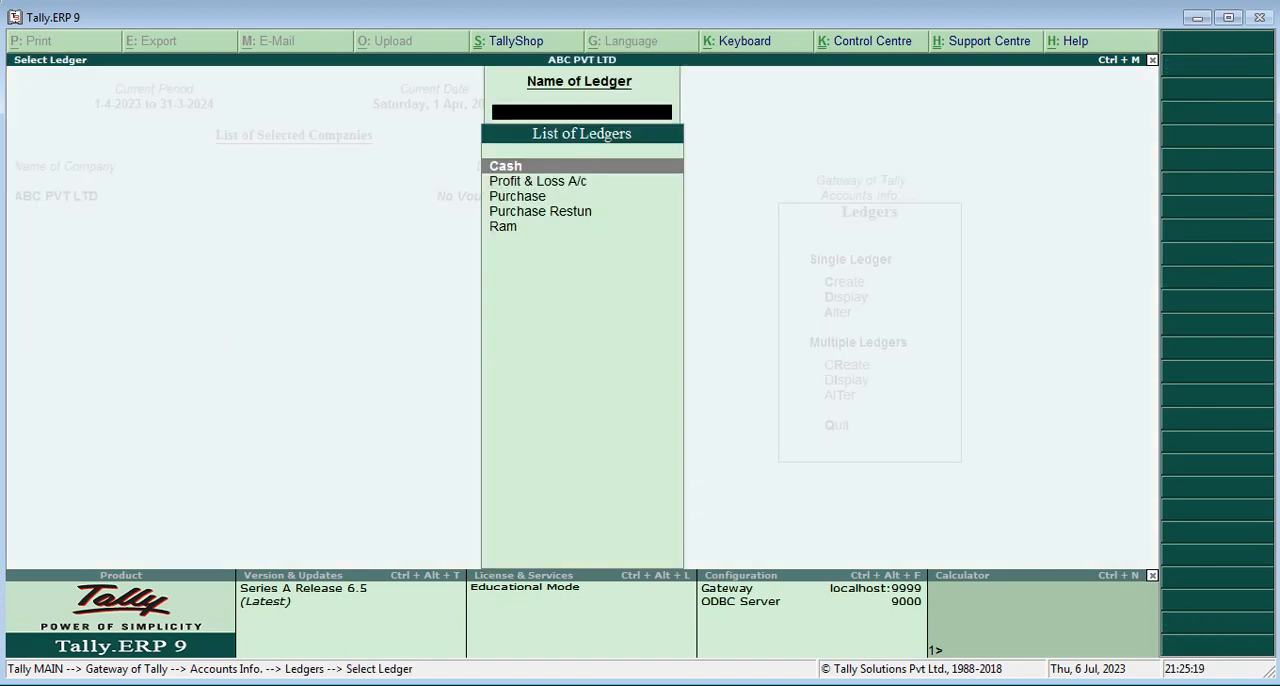
{"action": "key", "text": "Down"}
{"action": "key", "text": "Down"}
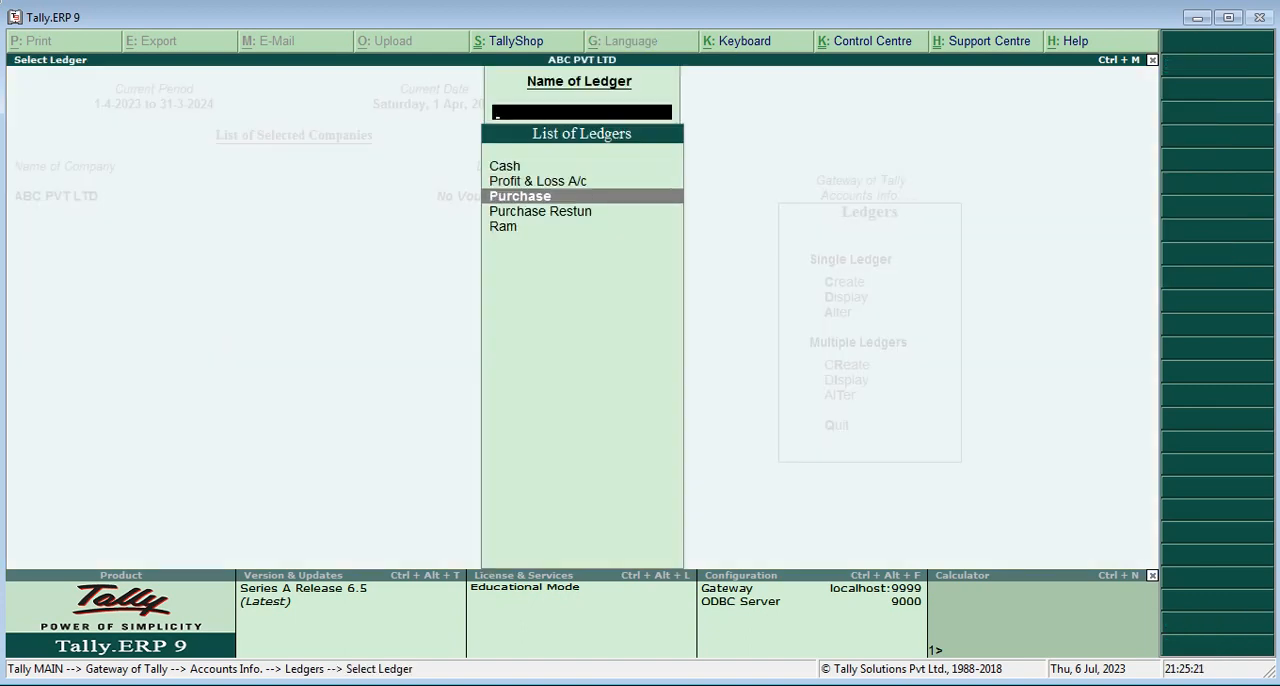
{"action": "key", "text": "Return"}
{"action": "key", "text": "Return"}
{"action": "key", "text": "Return"}
{"action": "key", "text": "Return"}
{"action": "key", "text": "Return"}
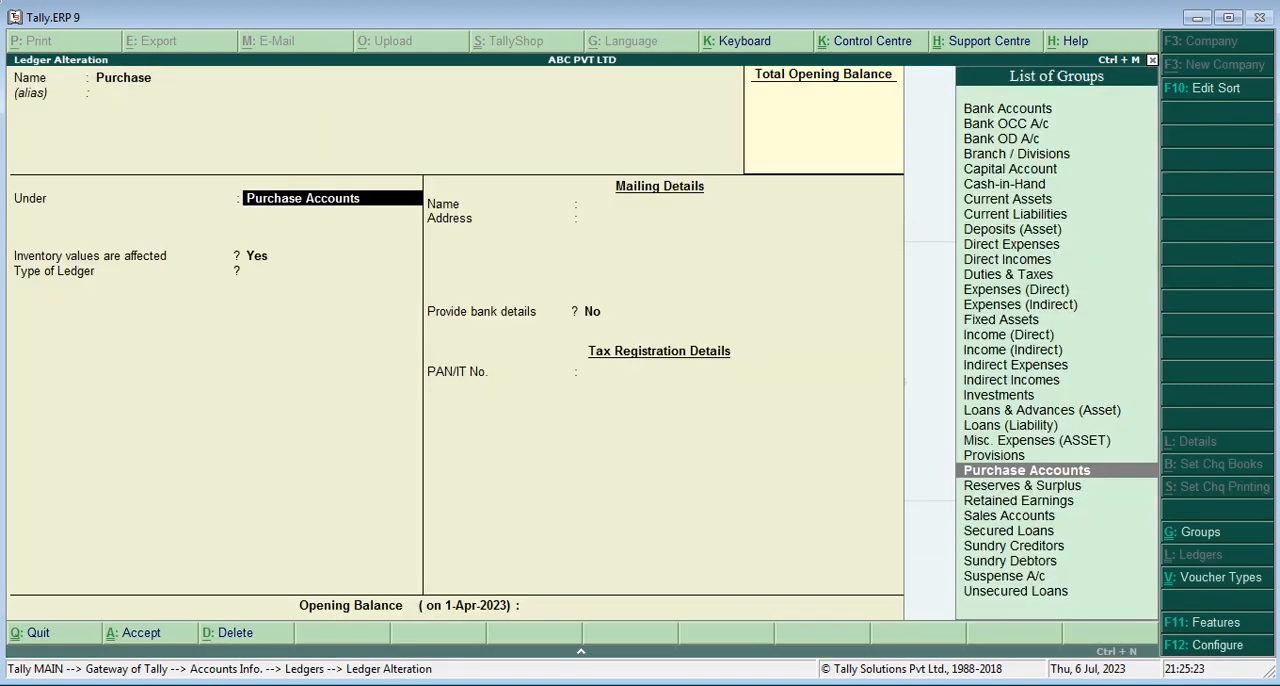
{"action": "key", "text": "Return"}
{"action": "key", "text": "Return"}
{"action": "key", "text": "Return"}
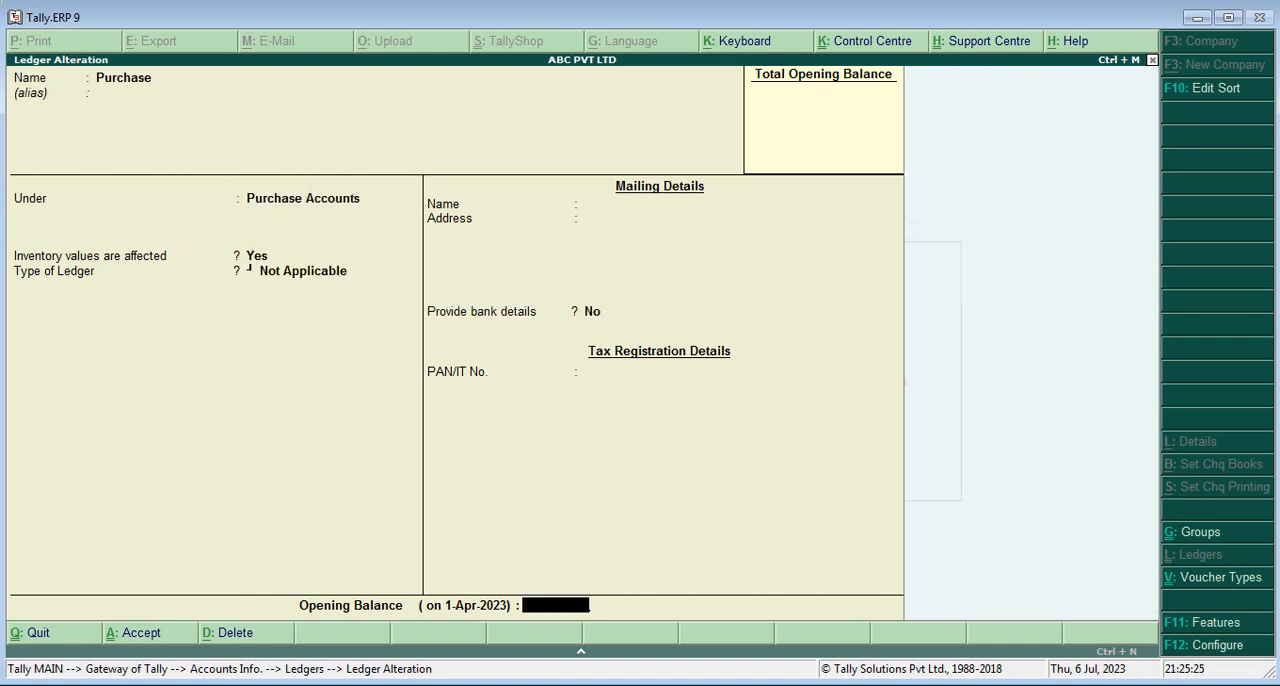
Open the Purchase Restun ledger for alteration, check which group it is under, and accept it
{"action": "key", "text": "Down"}
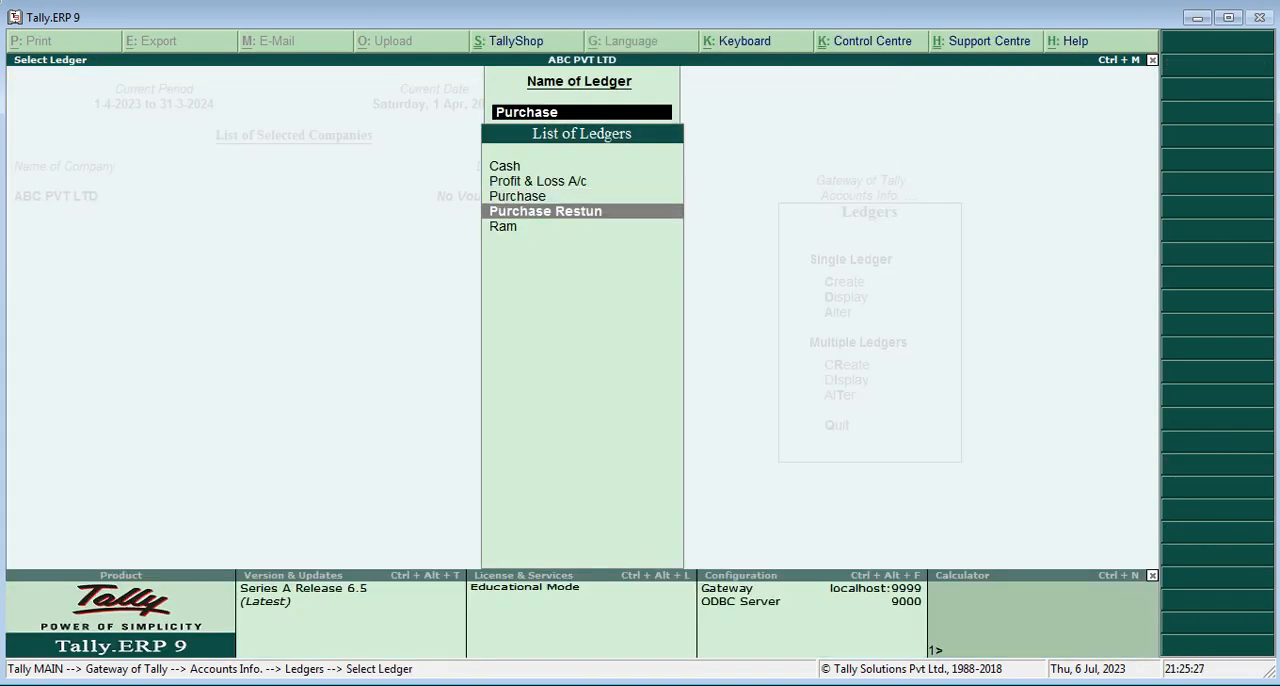
{"action": "key", "text": "Return"}
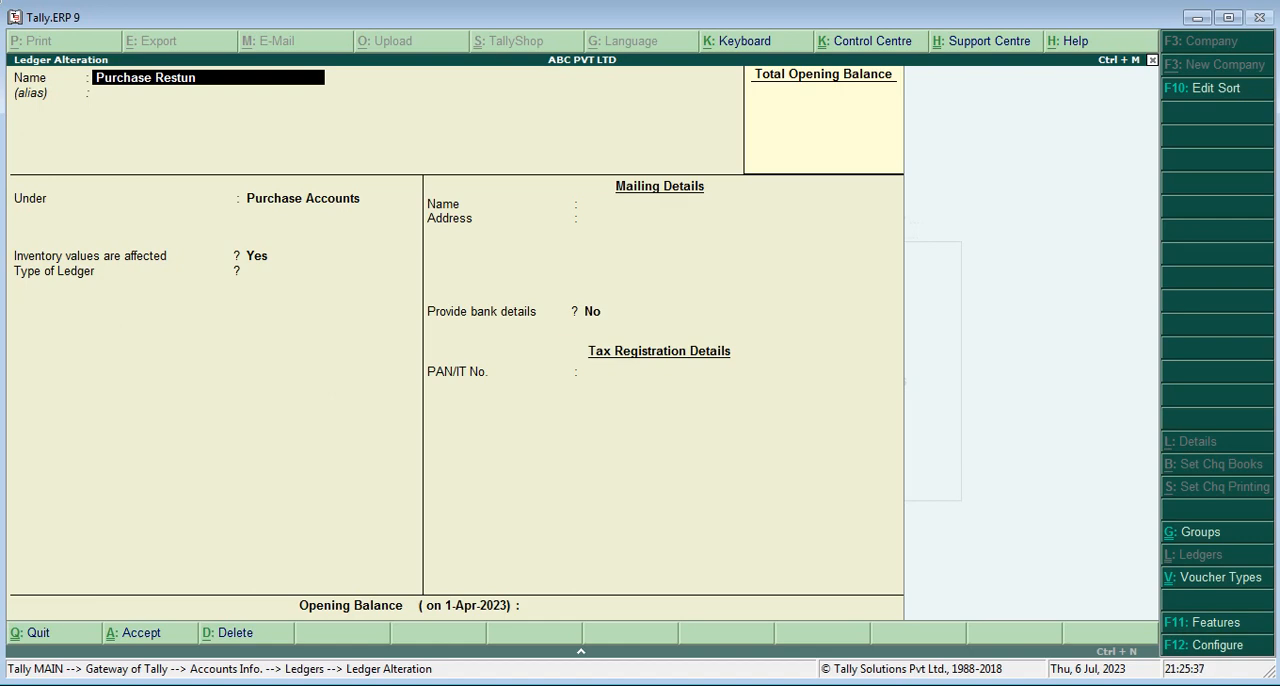
{"action": "key", "text": "Return"}
{"action": "key", "text": "Return"}
{"action": "key", "text": "Return"}
{"action": "key", "text": "Return"}
{"action": "key", "text": "Return"}
{"action": "key", "text": "Return"}
{"action": "key", "text": "Return"}
{"action": "key", "text": "Return"}
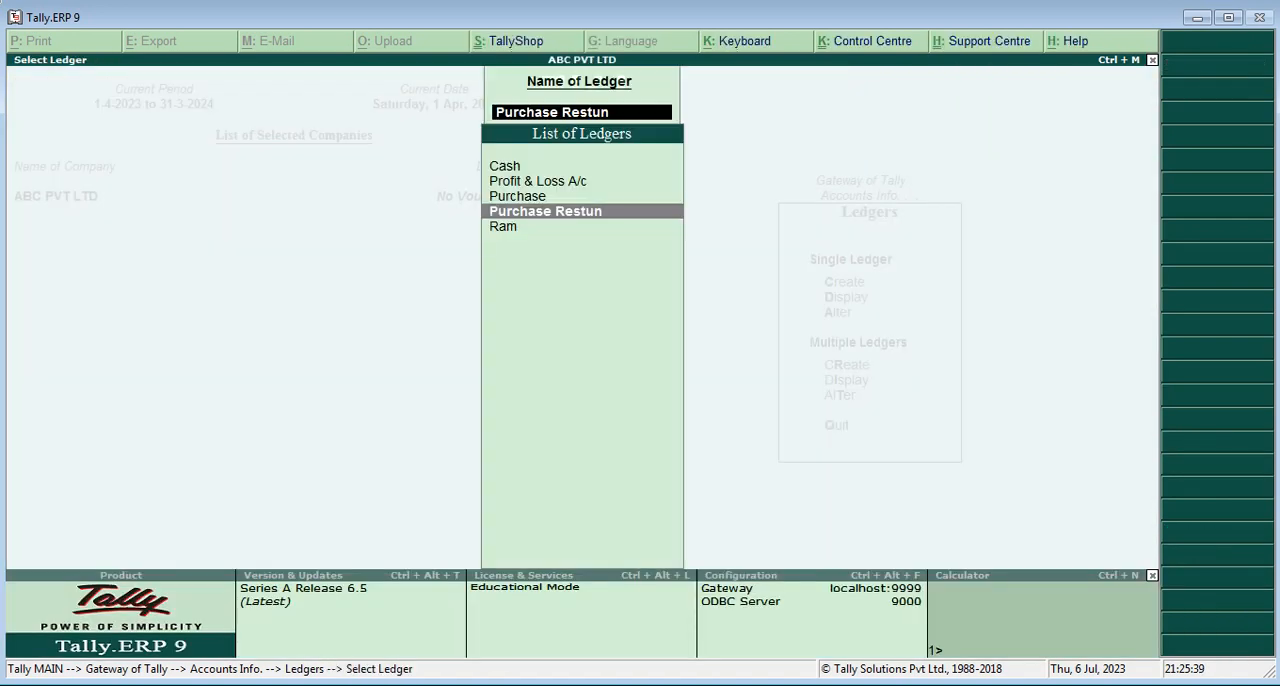
Review the supplier's ledger and its Sundry Creditors group, accept it and return to the Gateway of Tally
{"action": "key", "text": "Down"}
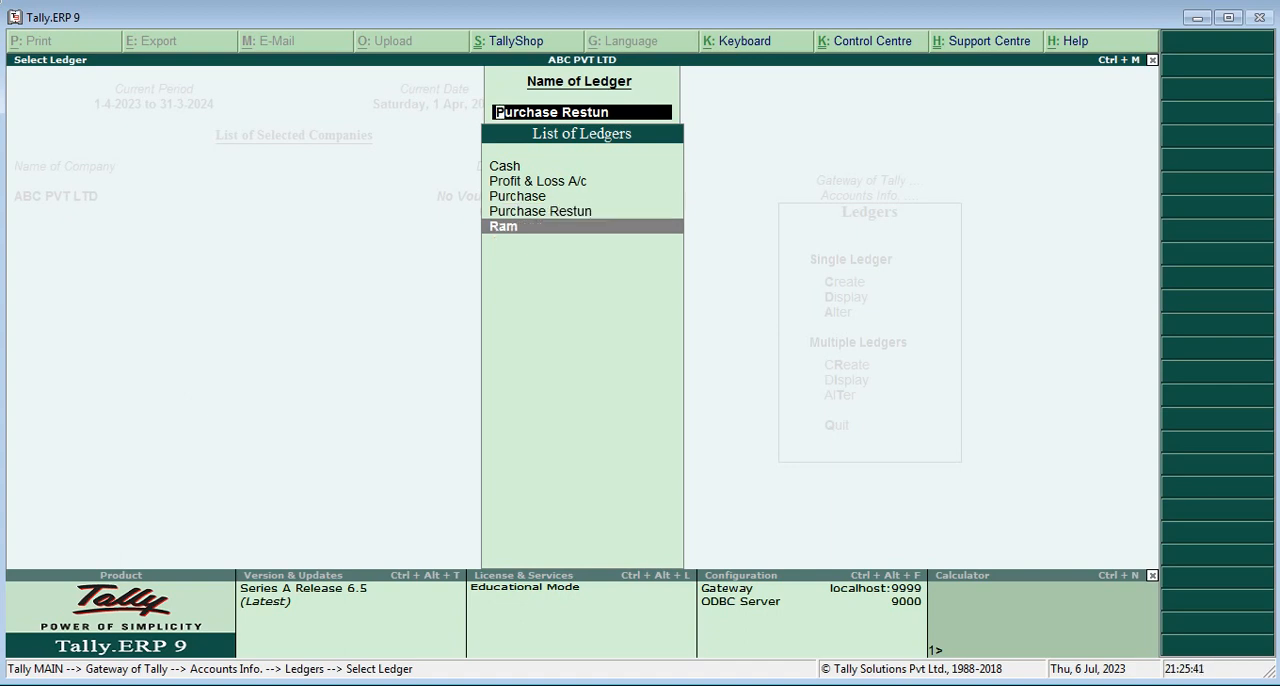
{"action": "key", "text": "Return"}
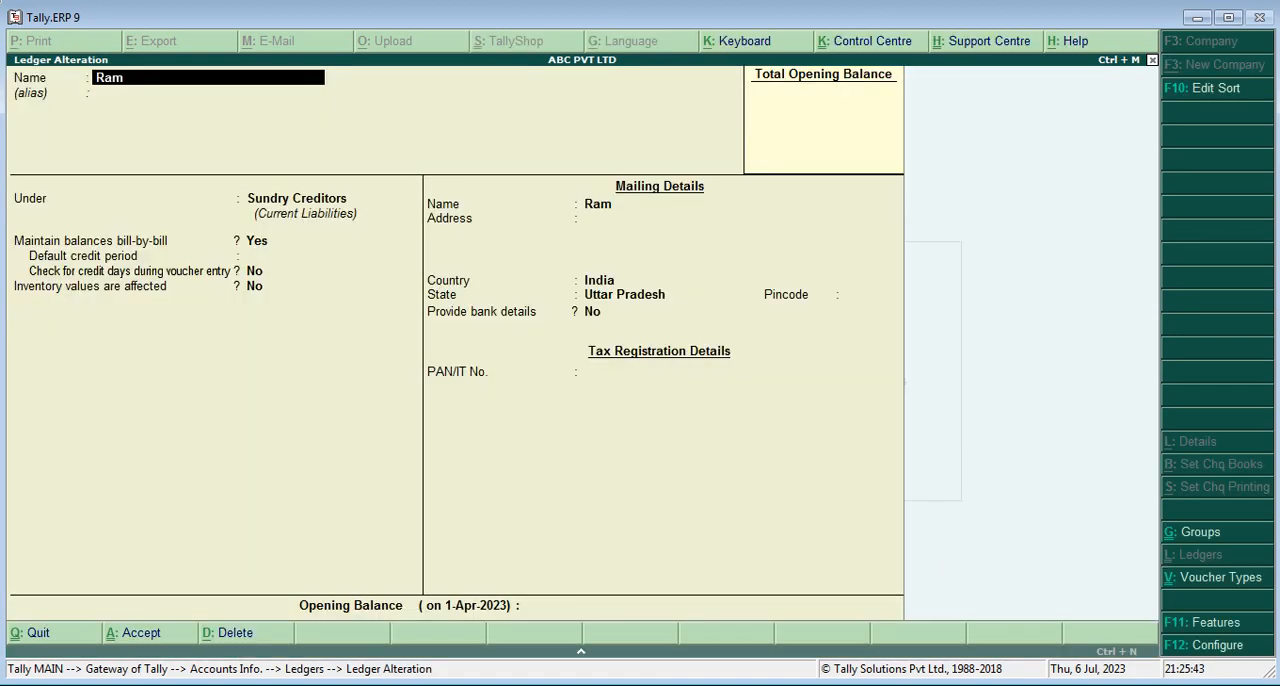
{"action": "key", "text": "Return"}
{"action": "key", "text": "Return"}
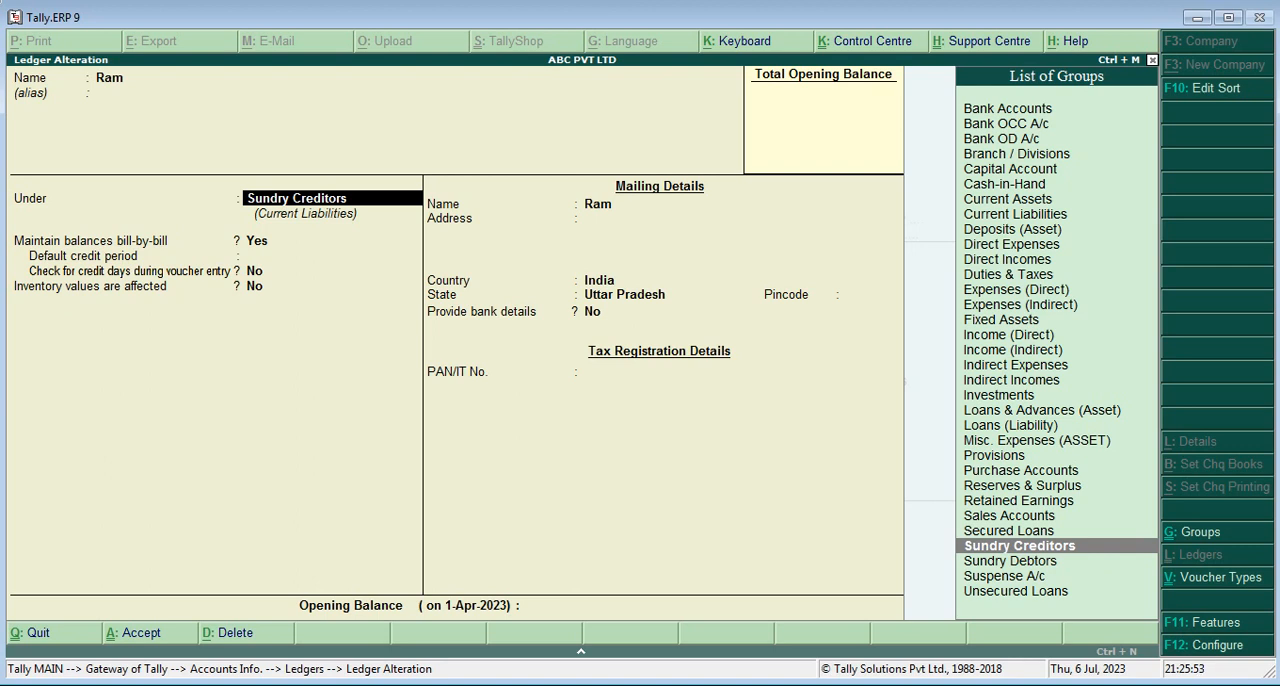
{"action": "key", "text": "ctrl+a"}
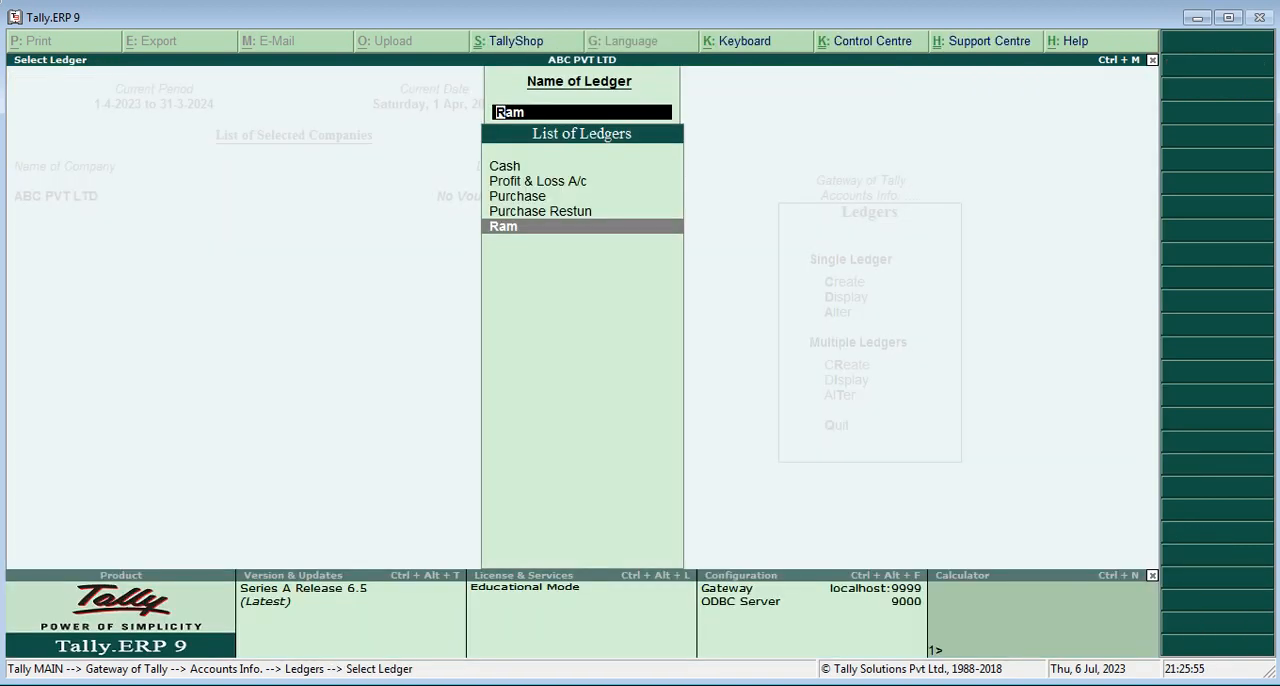
{"action": "key", "text": "Escape"}
{"action": "key", "text": "Escape"}
{"action": "key", "text": "Escape"}
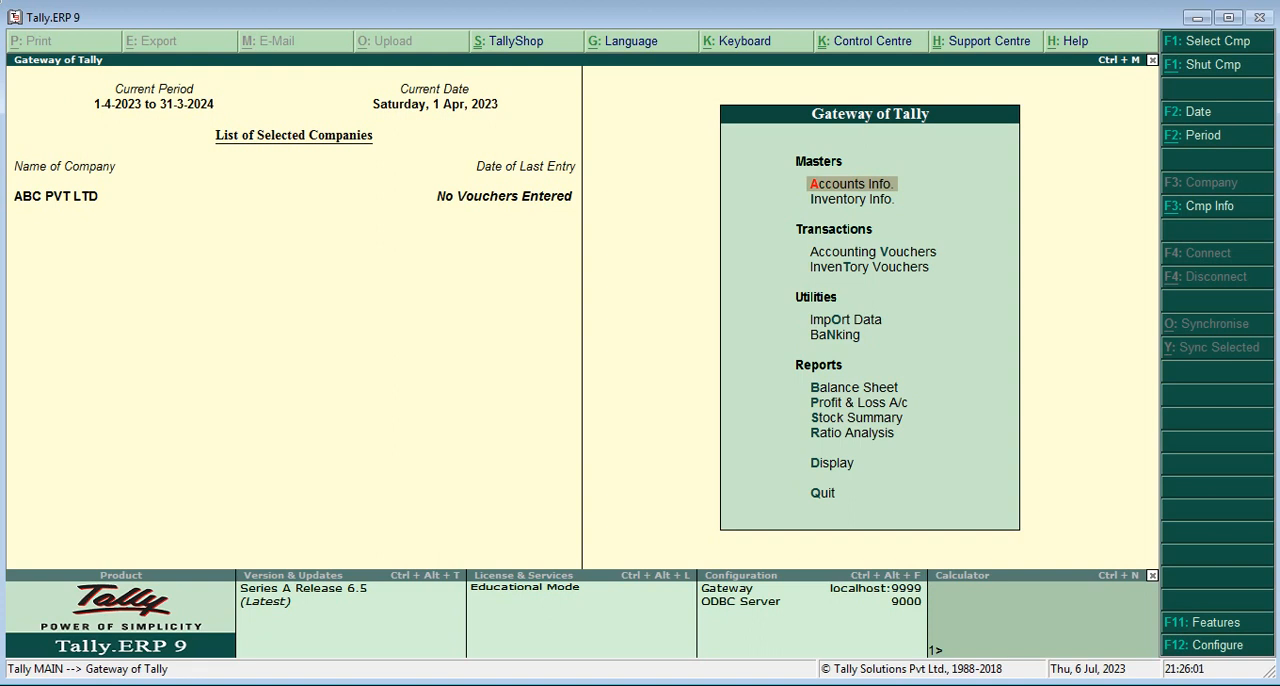
Start a Purchase accounting voucher and enter supplier invoice number 12345
{"action": "key", "text": "Down"}
{"action": "key", "text": "Down"}
{"action": "key", "text": "Return"}
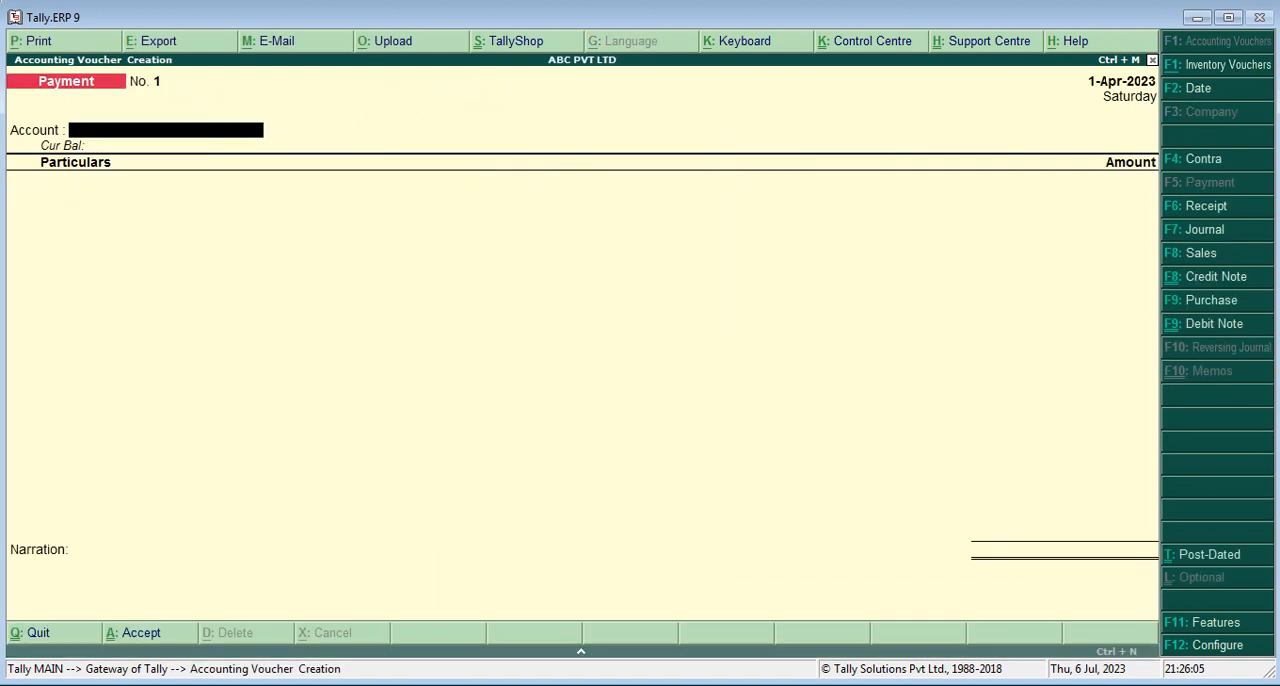
{"action": "key", "text": "F9"}
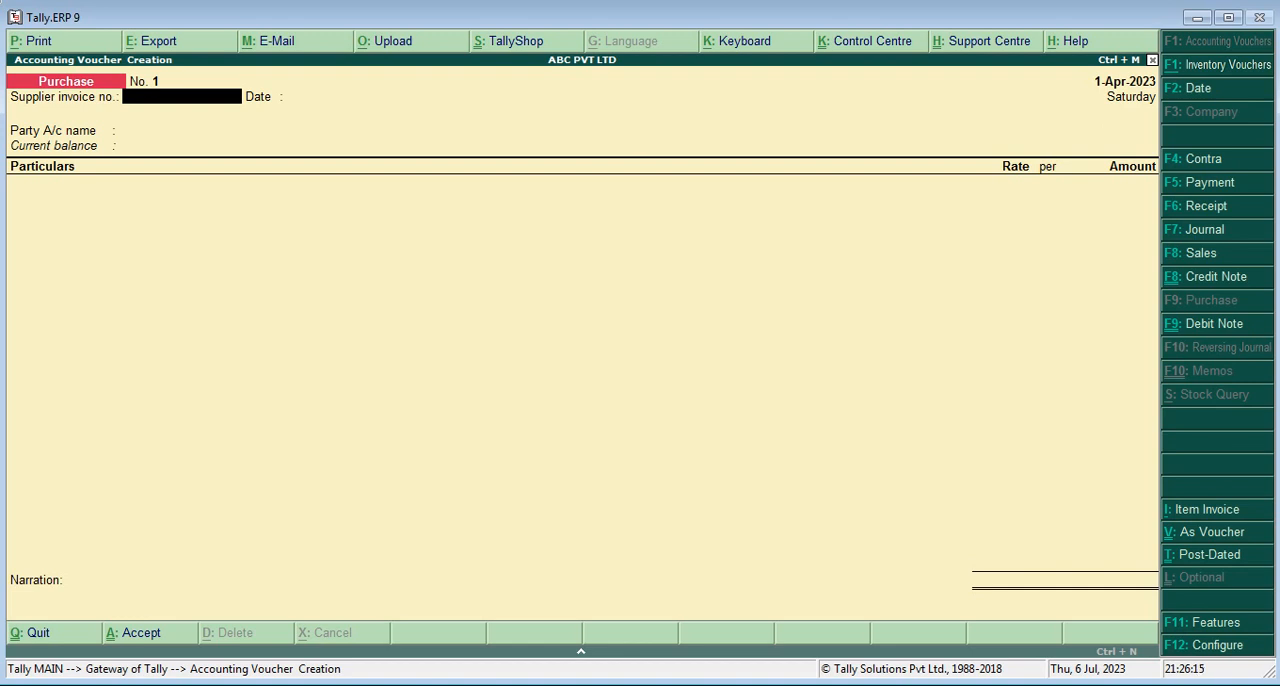
{"action": "type", "text": "12345"}
{"action": "key", "text": "Return"}
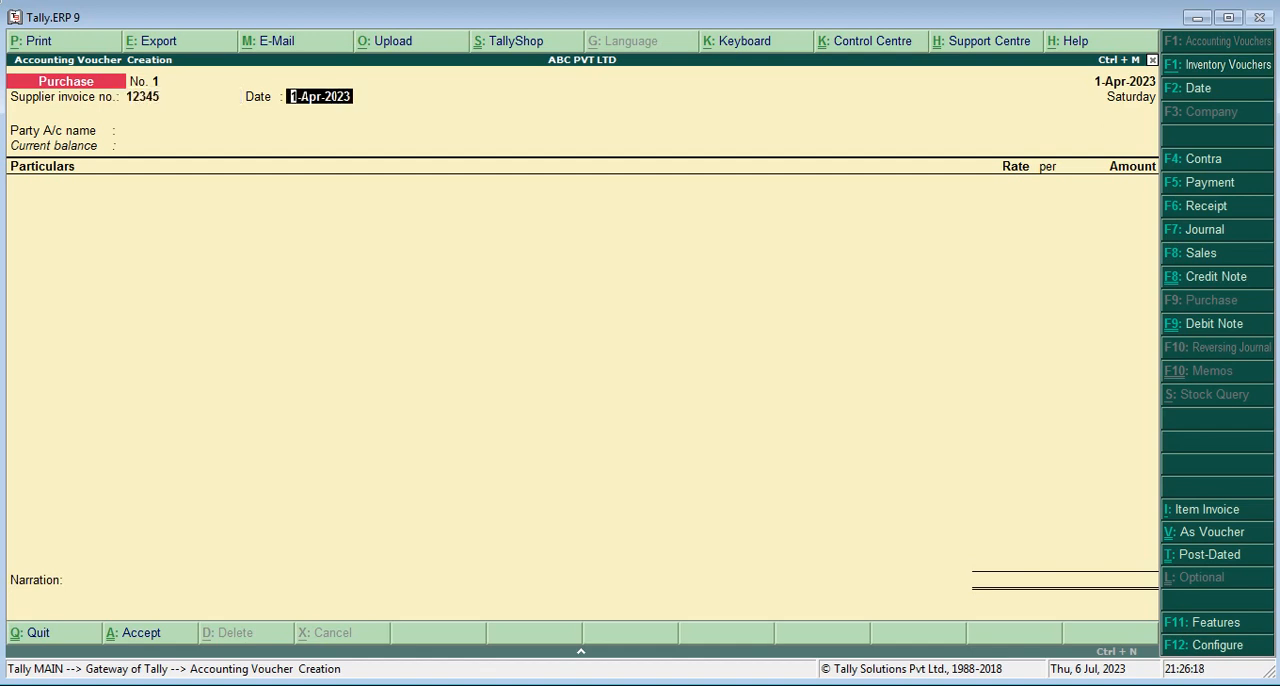
Accept 1-Apr-2023 as the supplier invoice date and choose the supplier's ledger as the party account
{"action": "key", "text": "Return"}
{"action": "key", "text": "Down"}
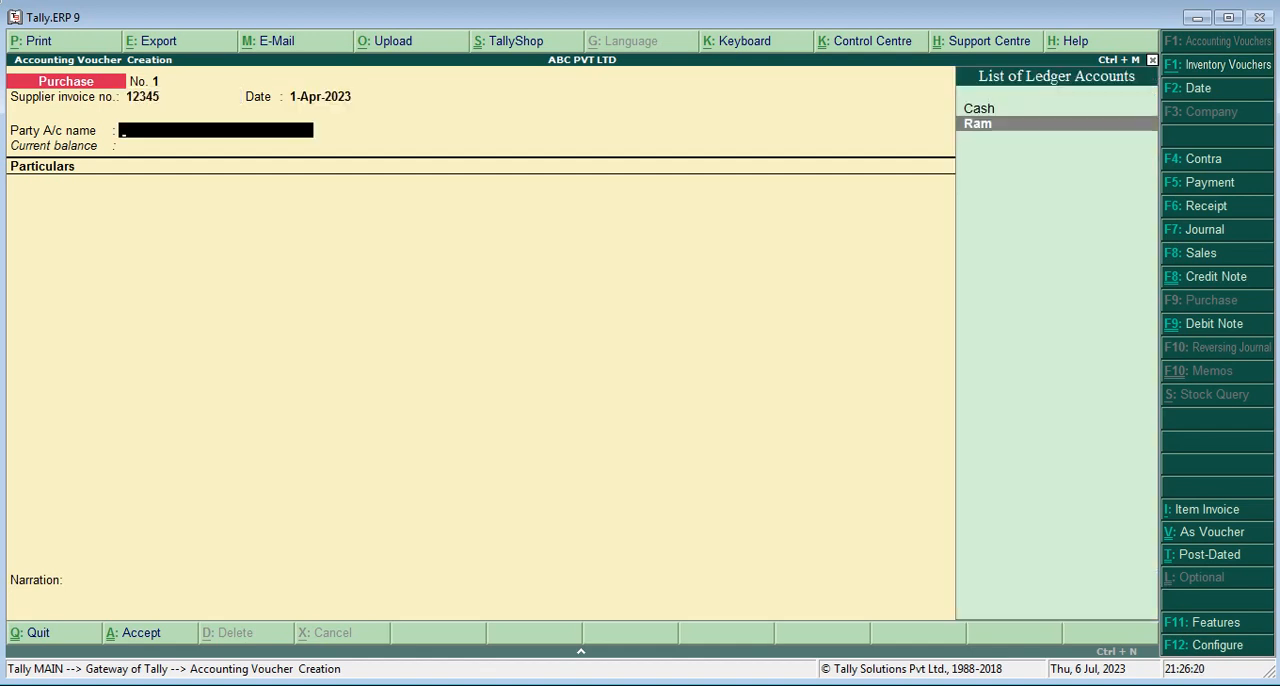
{"action": "key", "text": "Return"}
{"action": "key", "text": "Return"}
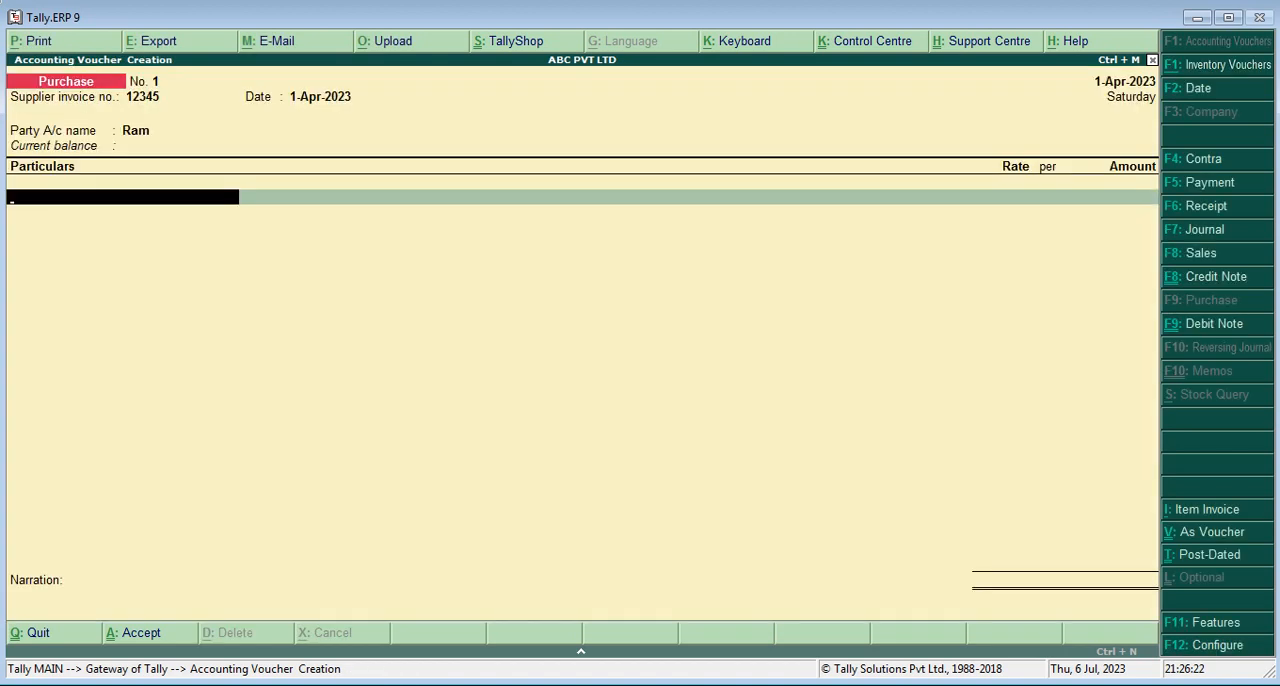
Add the Purchase ledger to the voucher's particulars with an amount of 15,000 and proceed to the narration
{"action": "type", "text": "Pu"}
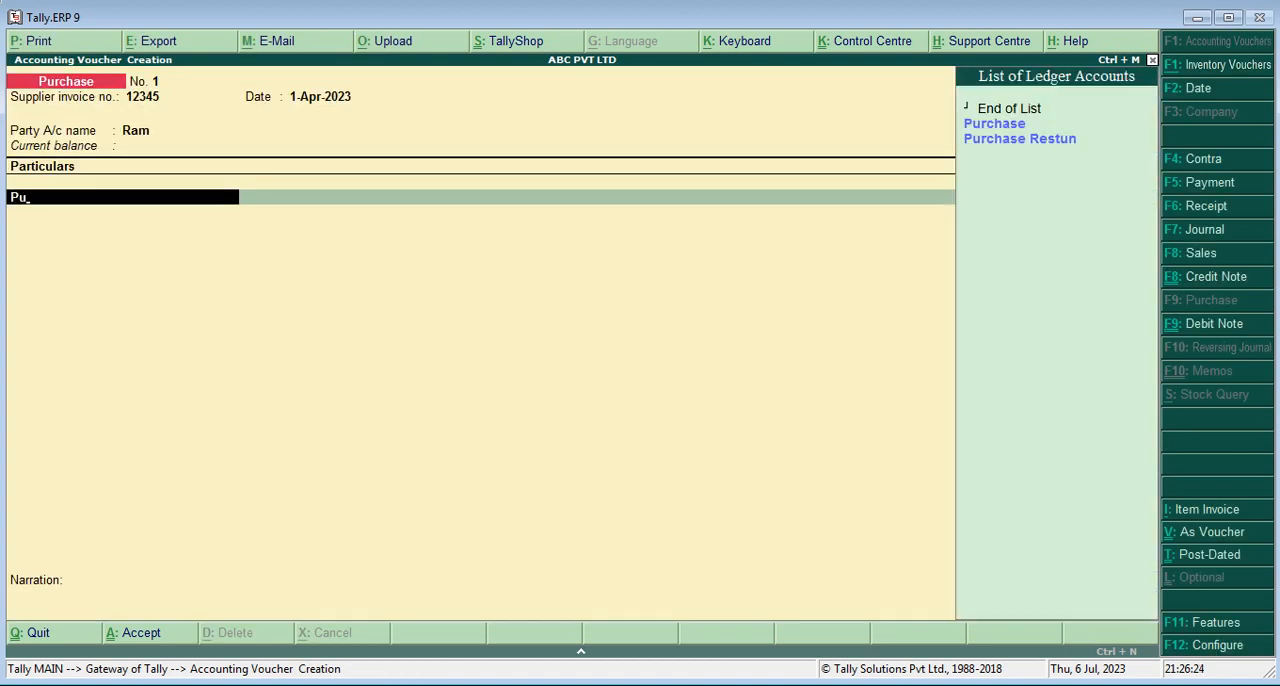
{"action": "key", "text": "Return"}
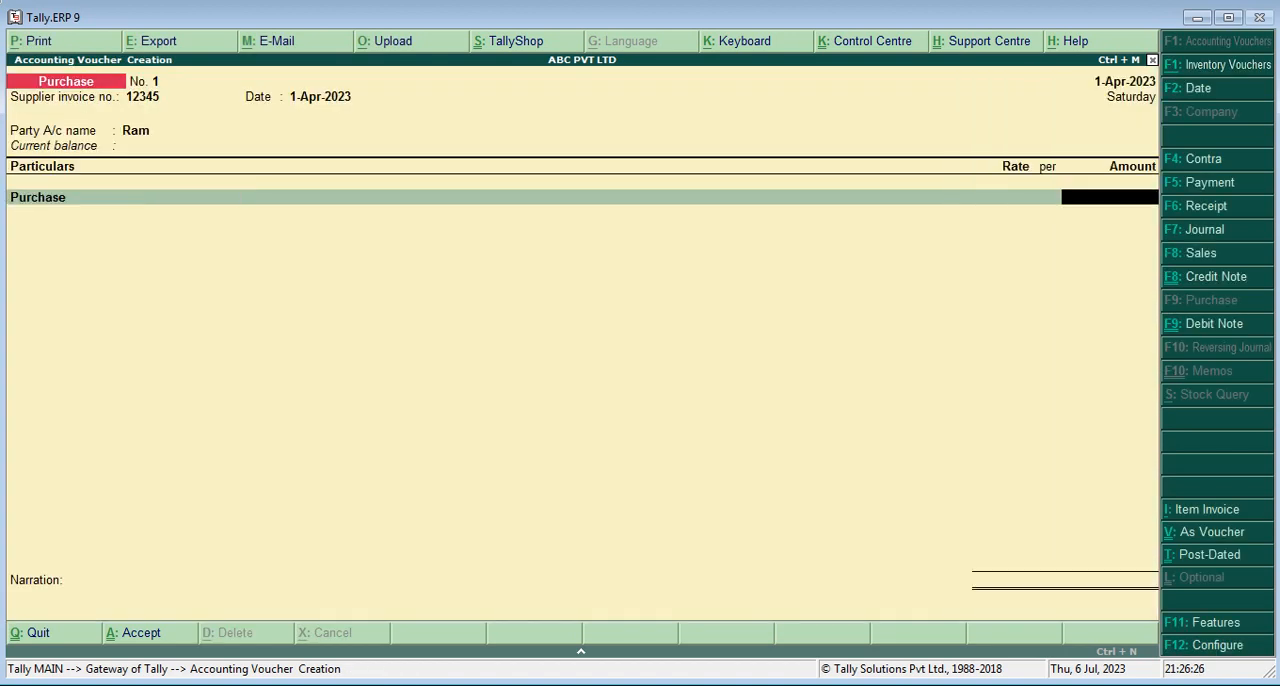
{"action": "type", "text": "2"}
{"action": "type", "text": "00"}
{"action": "key", "text": "BackSpace"}
{"action": "key", "text": "BackSpace"}
{"action": "key", "text": "BackSpace"}
{"action": "type", "text": "15000"}
{"action": "key", "text": "Return"}
{"action": "key", "text": "Return"}
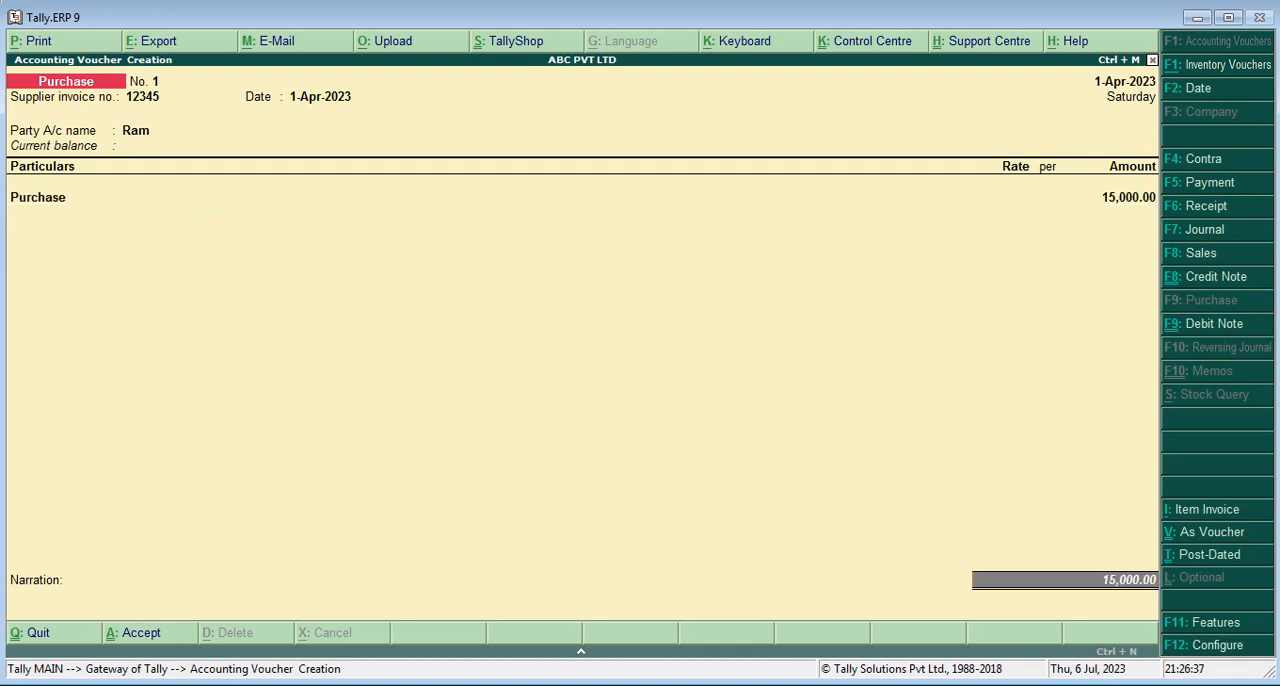
{"action": "key", "text": "Return"}
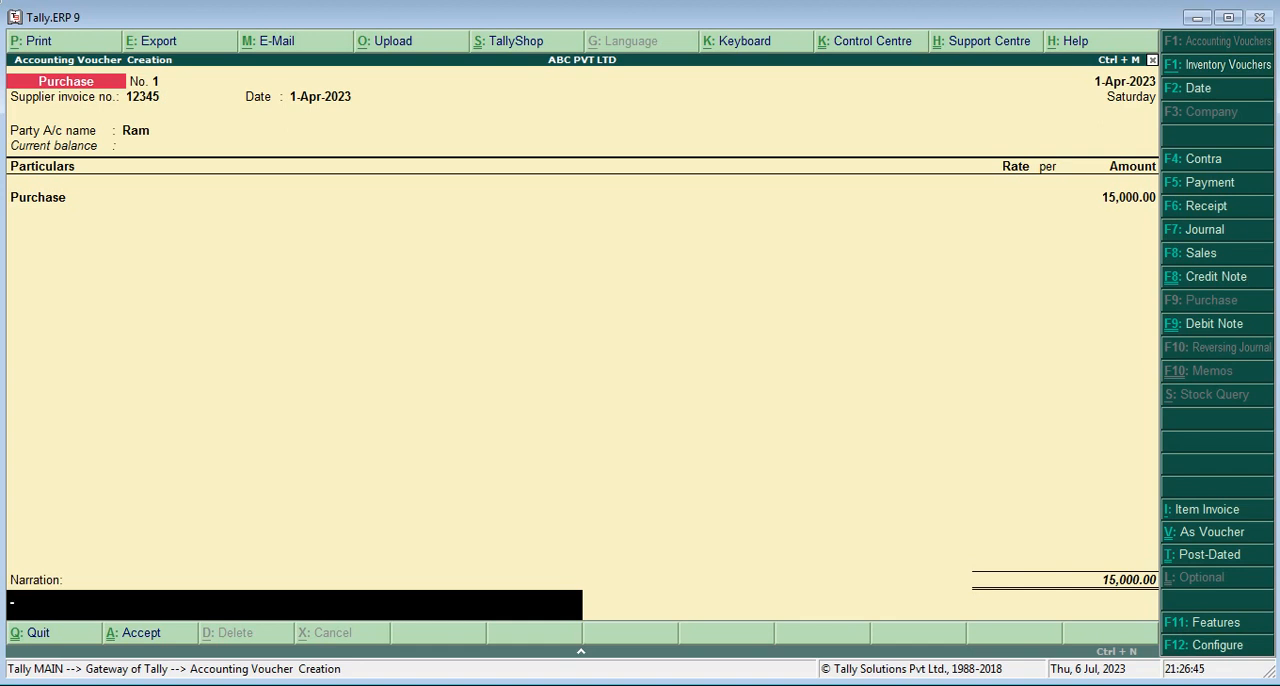
Save the purchase voucher without a narration and start a Payment voucher with Cash as the account
{"action": "key", "text": "Return"}
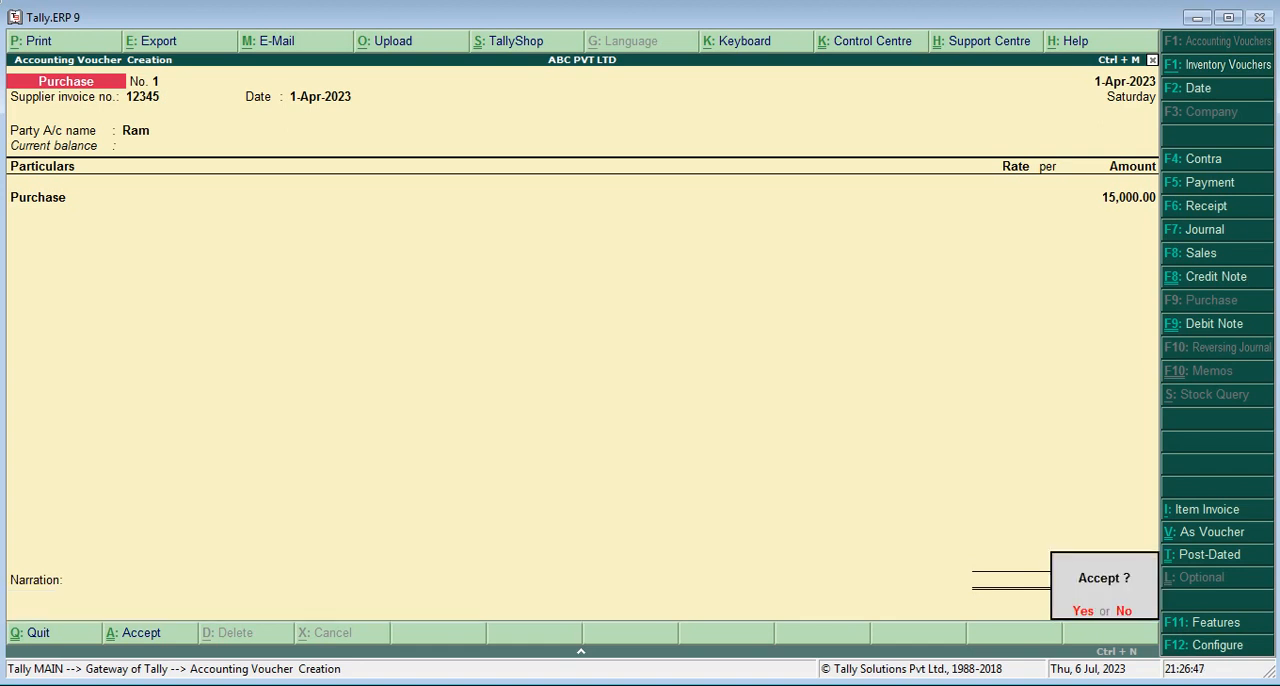
{"action": "key", "text": "Return"}
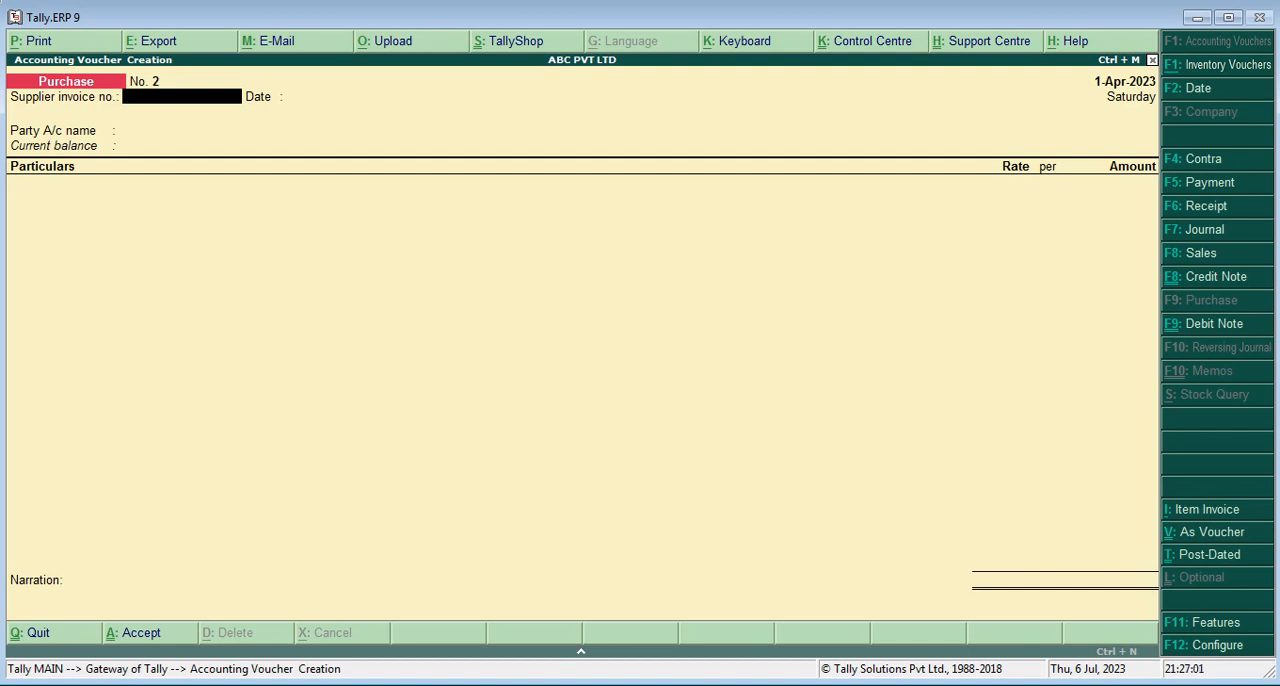
{"action": "key", "text": "F5"}
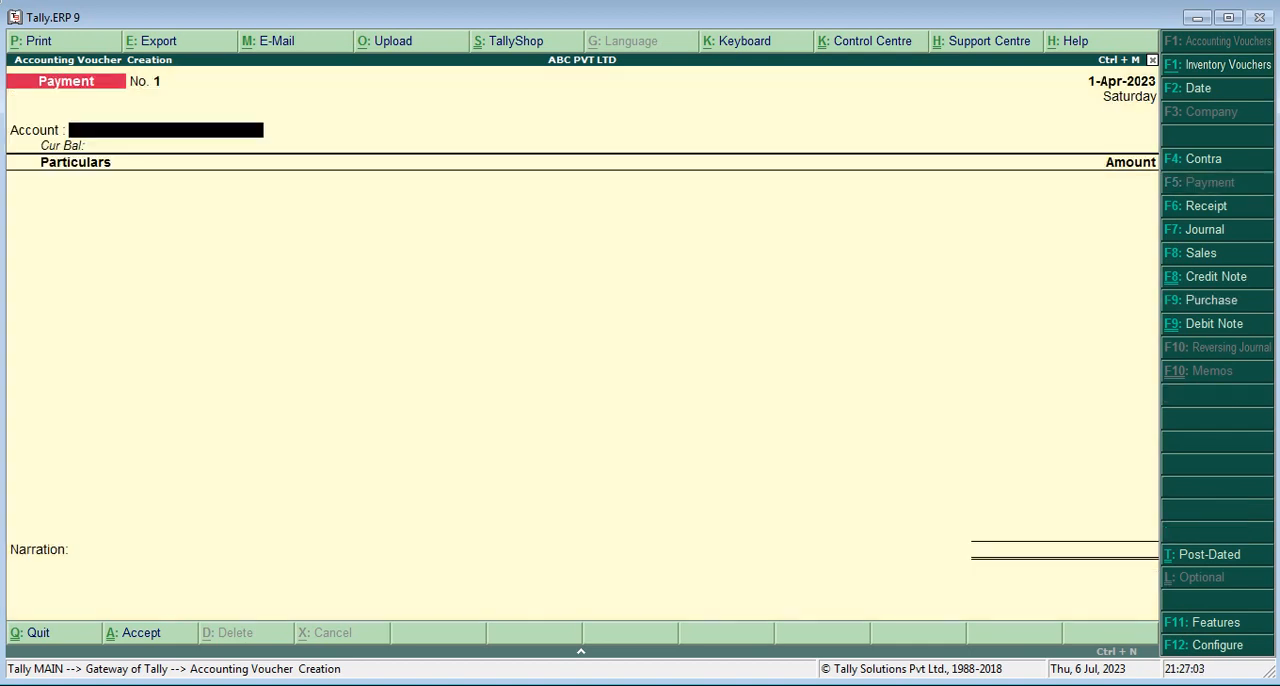
{"action": "type", "text": "C"}
{"action": "key", "text": "Return"}
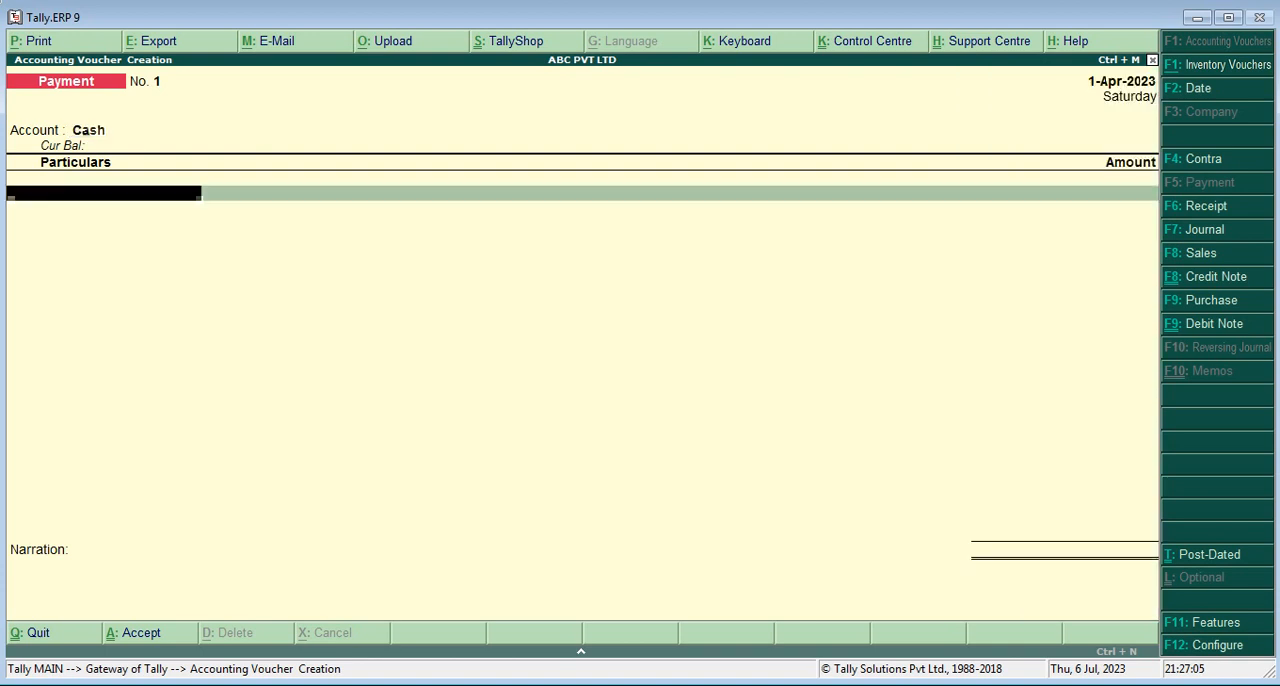
Add the supplier's ledger to the payment for 15,000 and allocate the full amount as On Account
{"action": "type", "text": "Ram"}
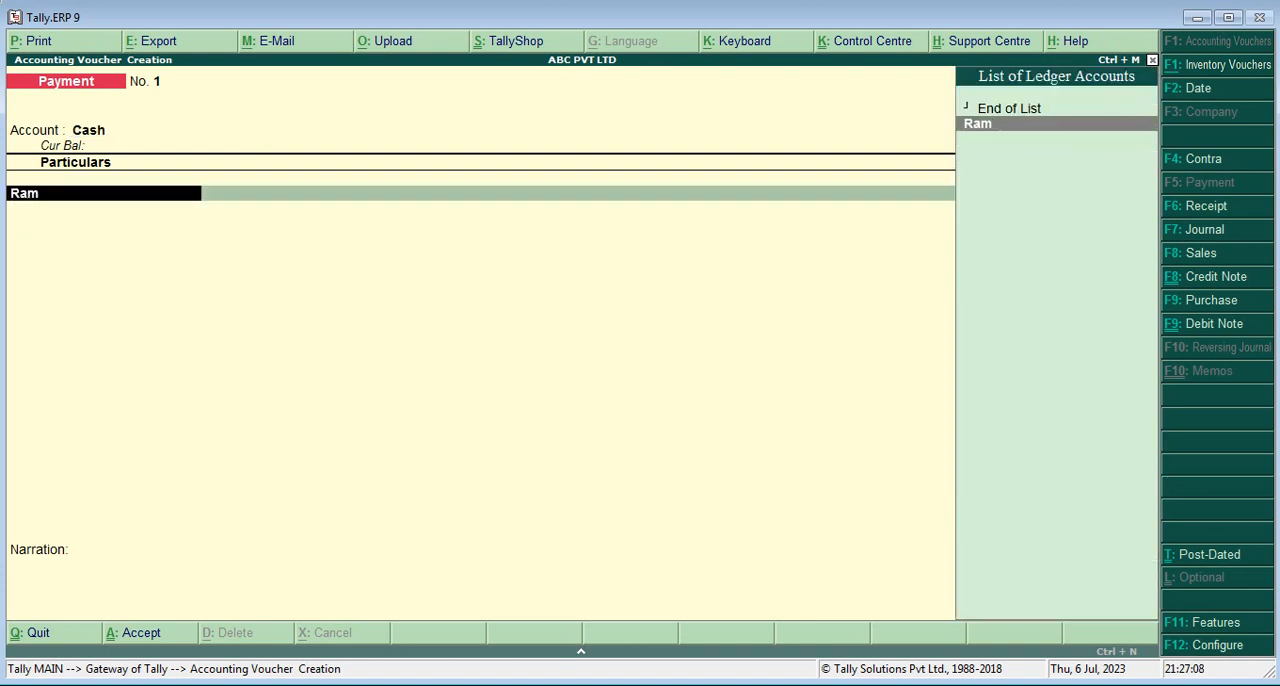
{"action": "key", "text": "Return"}
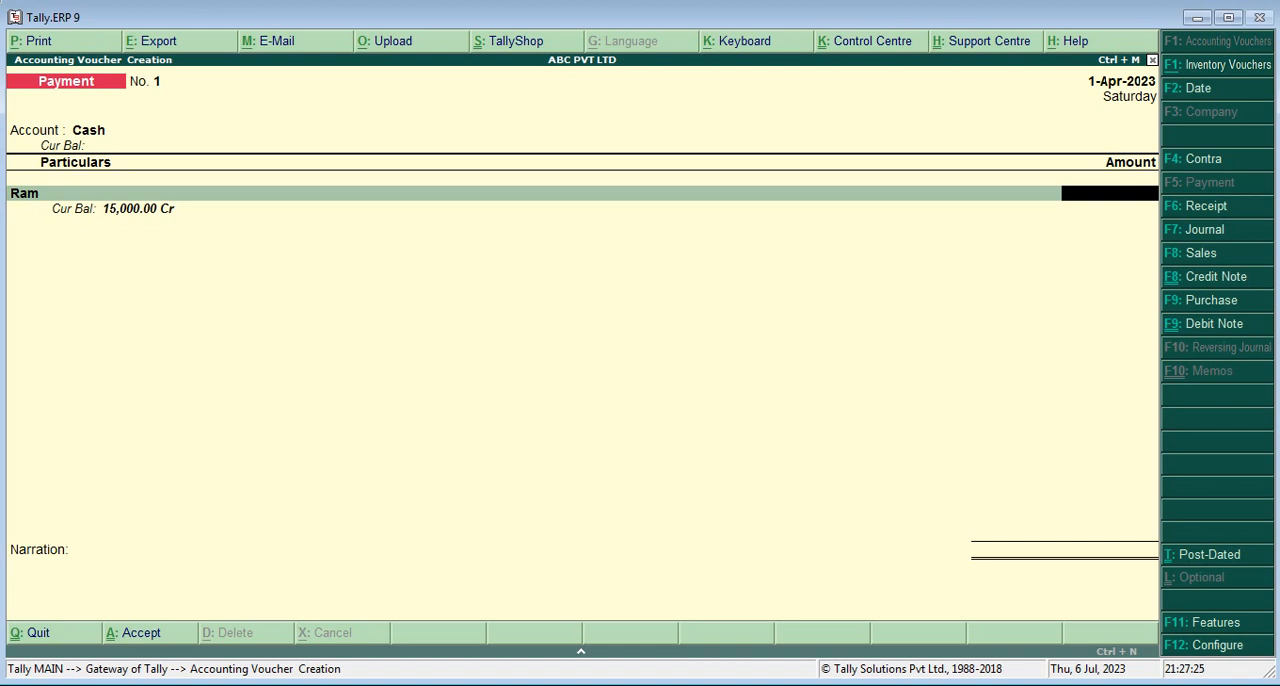
{"action": "type", "text": "15000"}
{"action": "key", "text": "Return"}
{"action": "key", "text": "Down"}
{"action": "key", "text": "Return"}
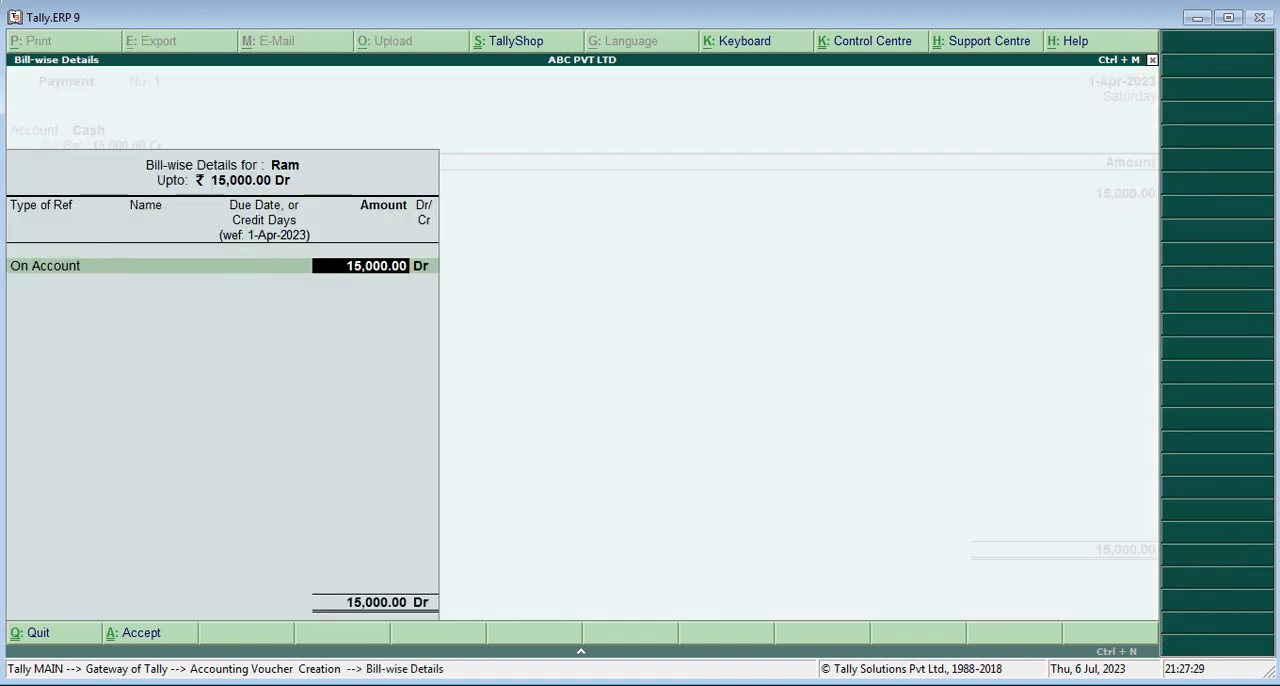
{"action": "key", "text": "Return"}
{"action": "key", "text": "Return"}
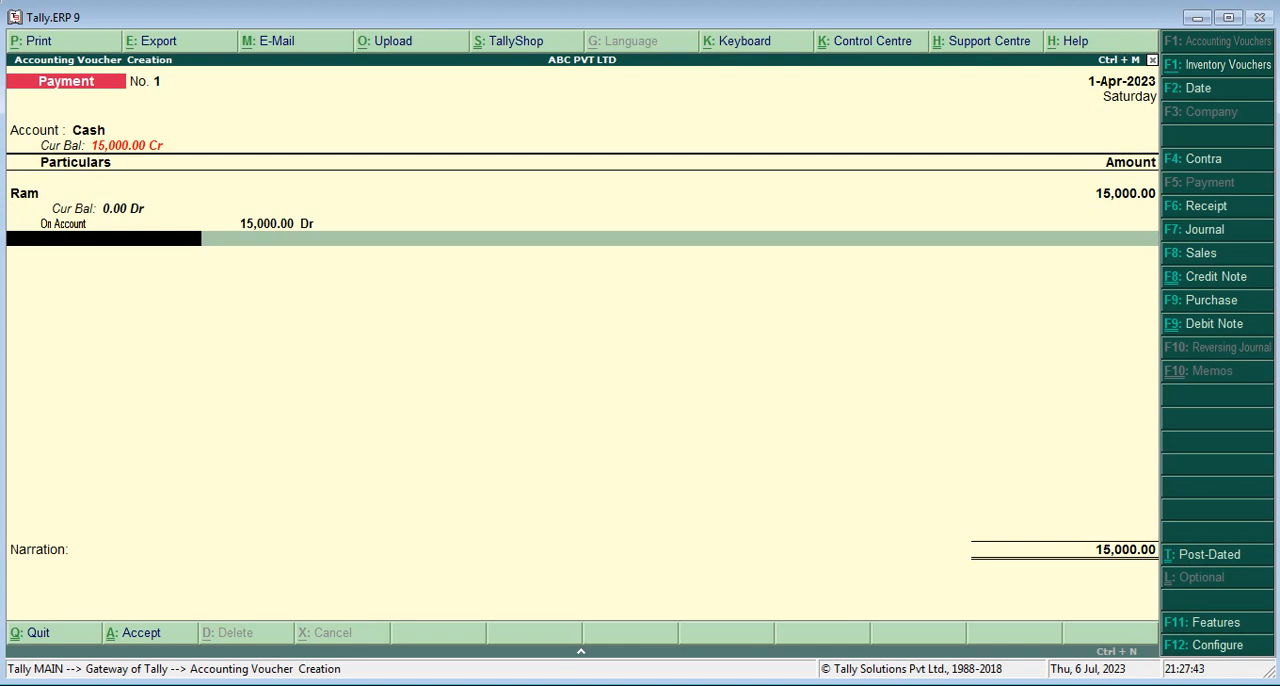
End the payment's particulars, leave the narration blank and save the voucher
{"action": "key", "text": "Return"}
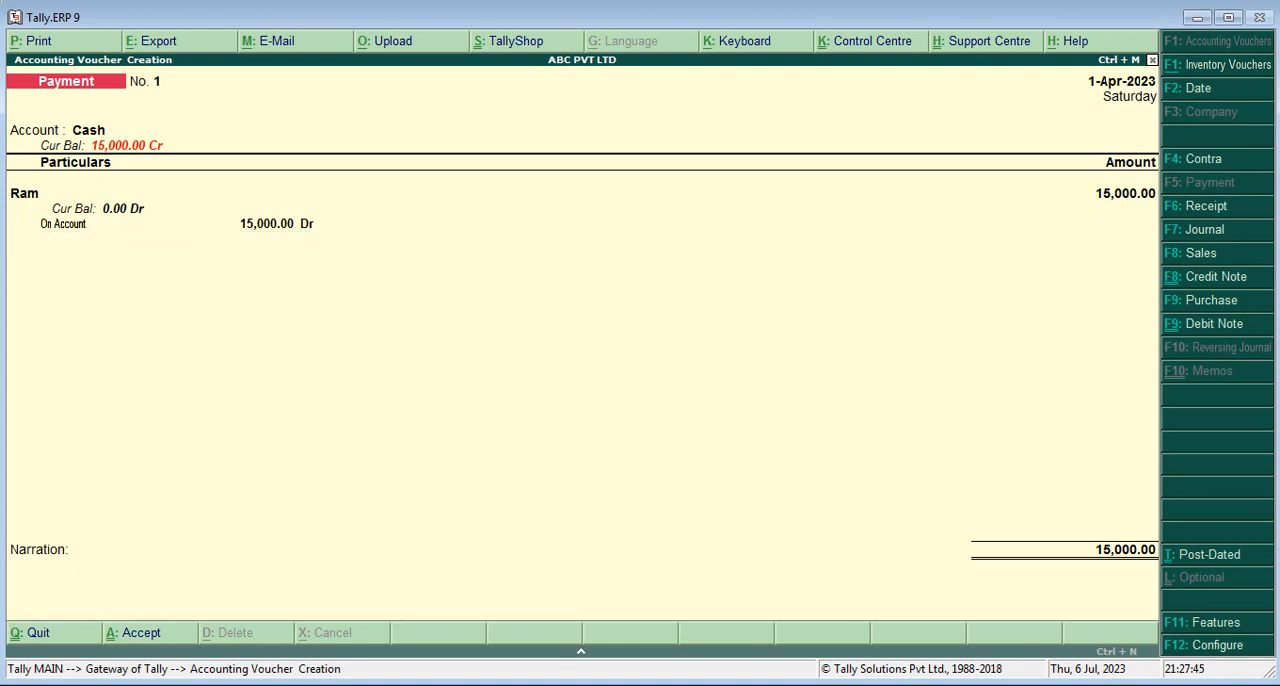
{"action": "key", "text": "Return"}
{"action": "key", "text": "Return"}
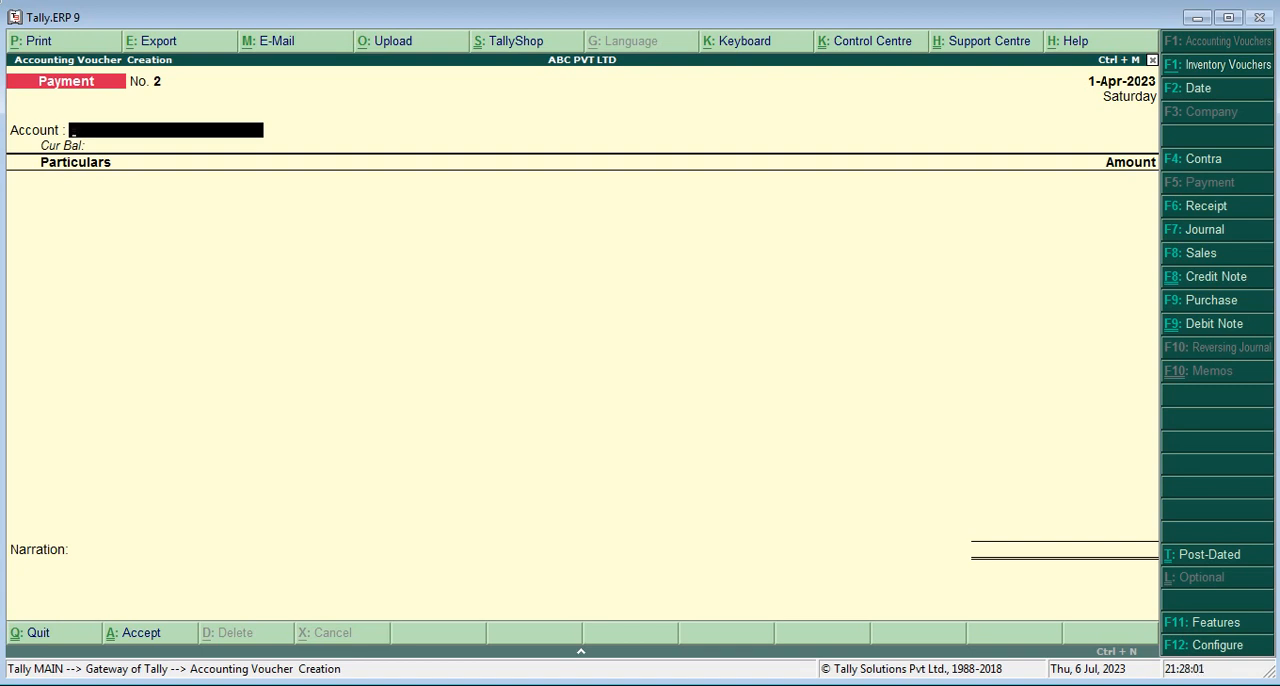
Start an invoice-mode Debit Note with blank original invoice details and the supplier's ledger as the party account
{"action": "key", "text": "ctrl+F9"}
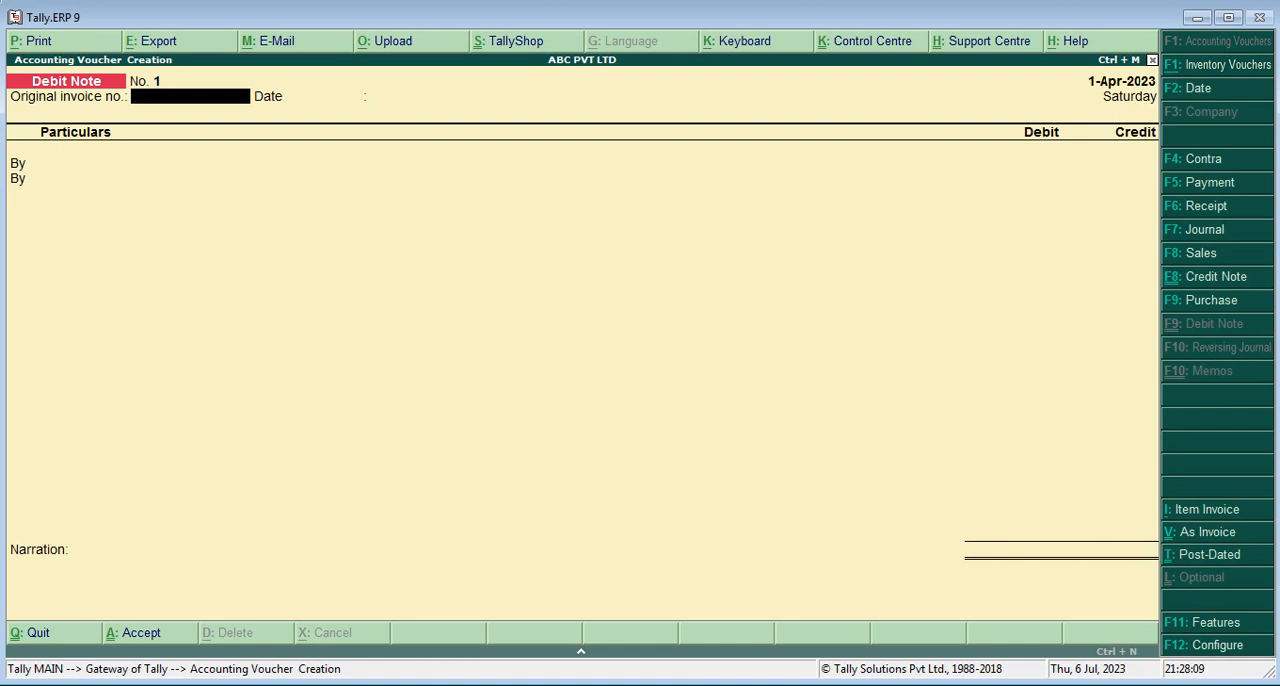
{"action": "key", "text": "F9"}
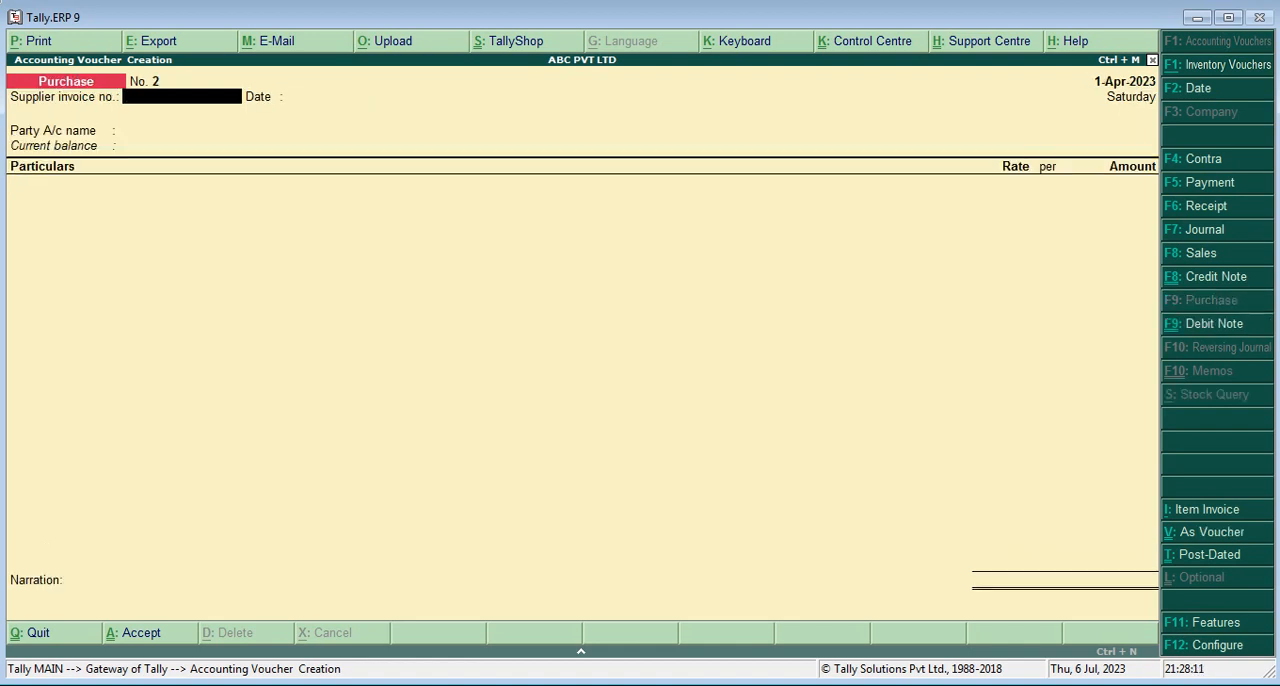
{"action": "key", "text": "ctrl+F9"}
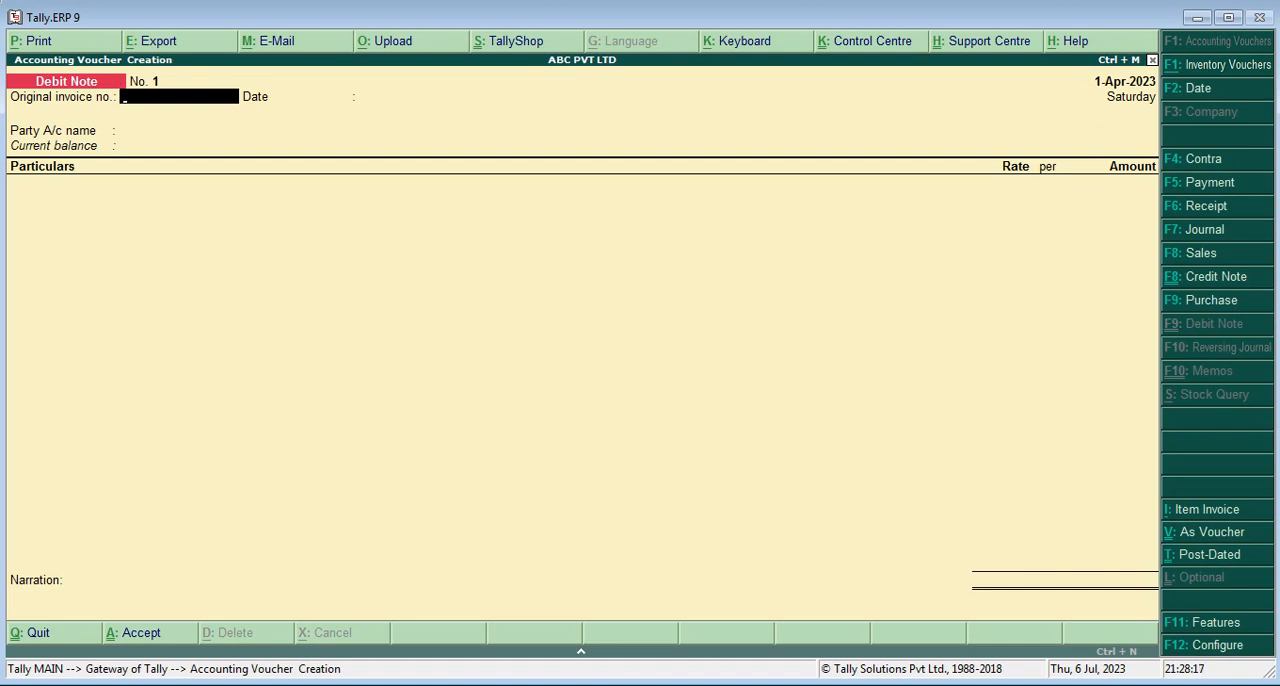
{"action": "key", "text": "Return"}
{"action": "key", "text": "Return"}
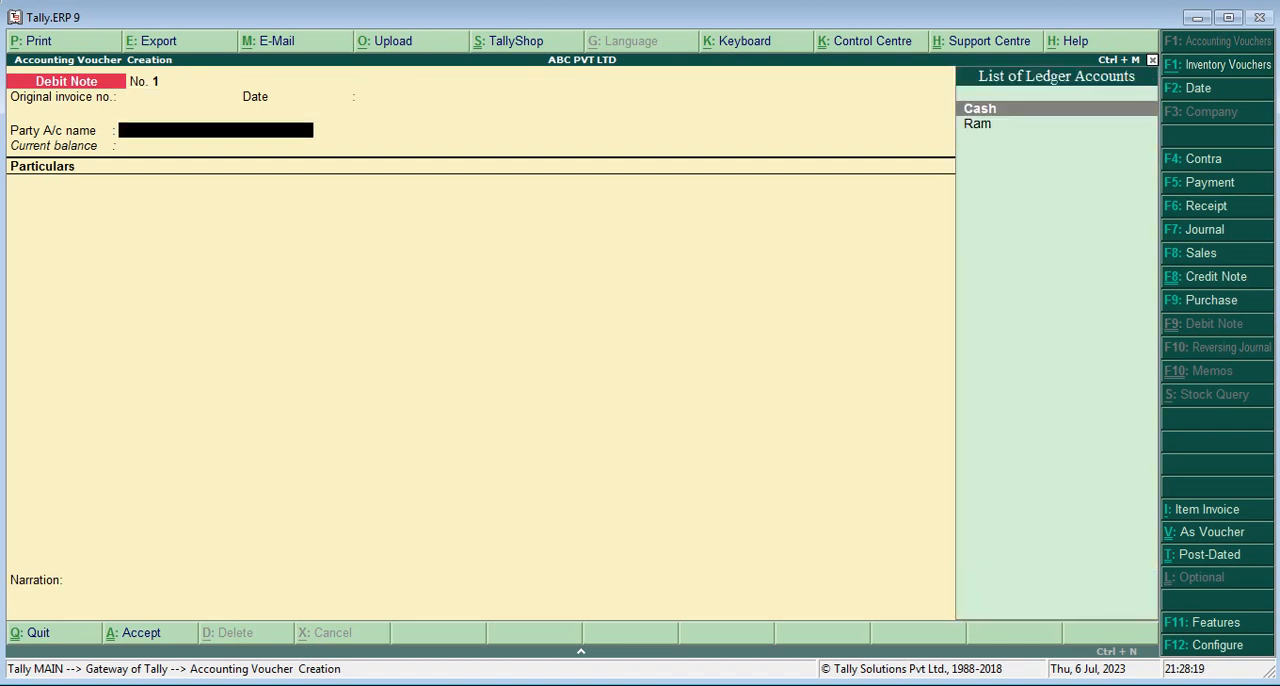
{"action": "key", "text": "Down"}
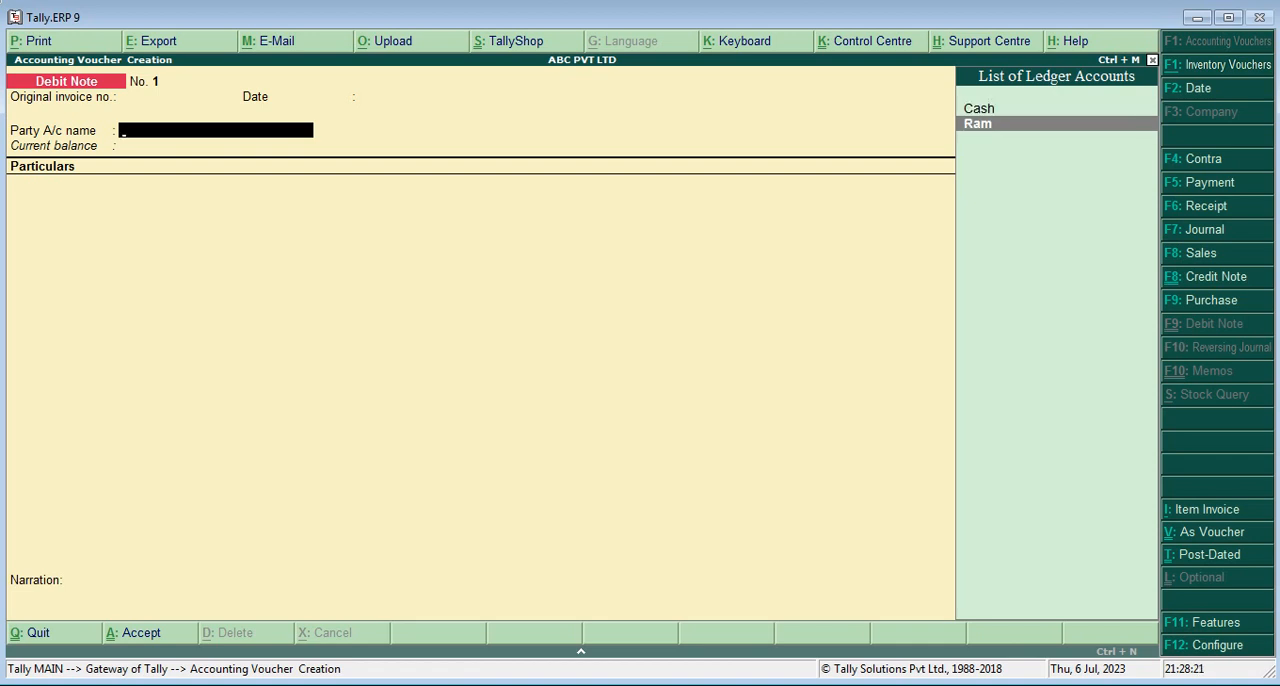
{"action": "key", "text": "Return"}
{"action": "key", "text": "ctrl+a"}
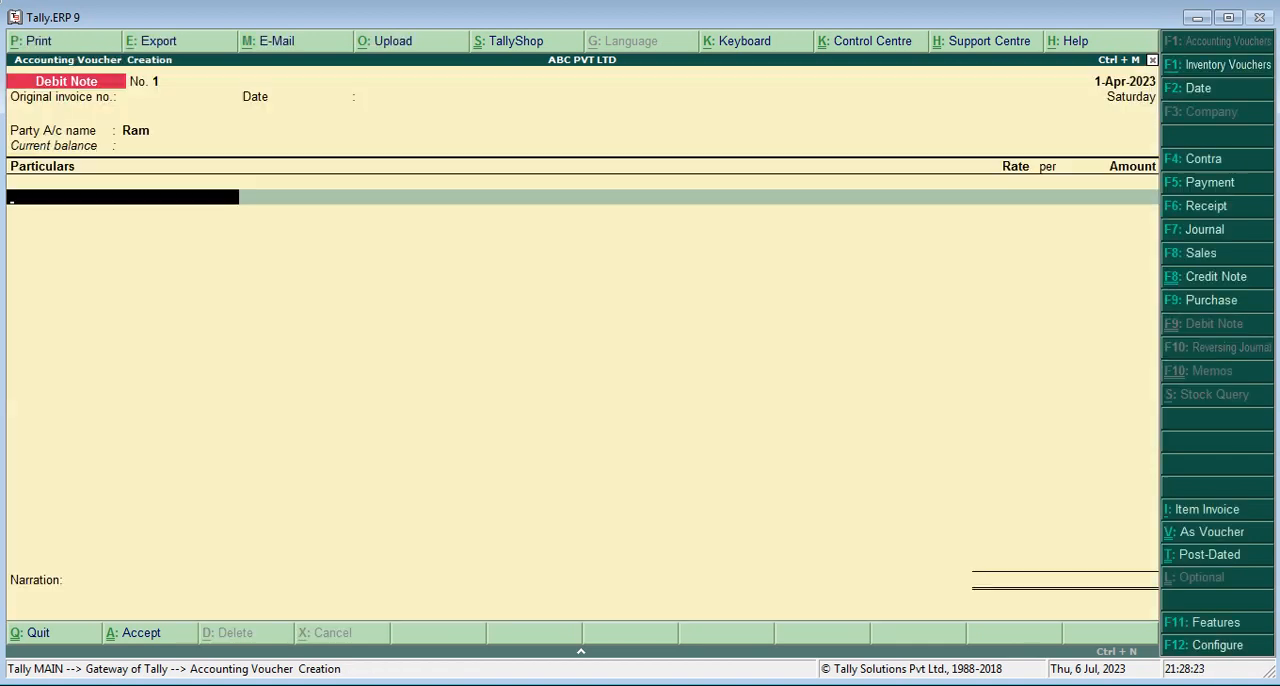
Add the Purchase Restun ledger to the debit note's particulars with an amount of 5,000
{"action": "type", "text": "Pu"}
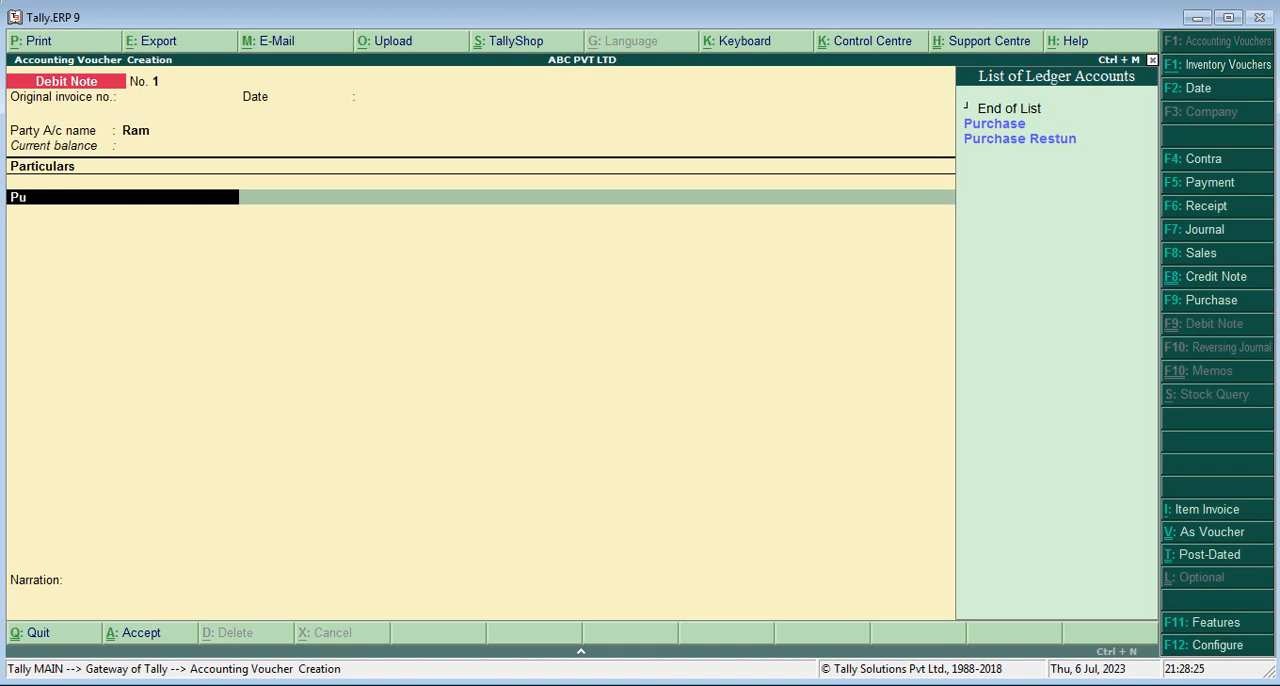
{"action": "key", "text": "Down"}
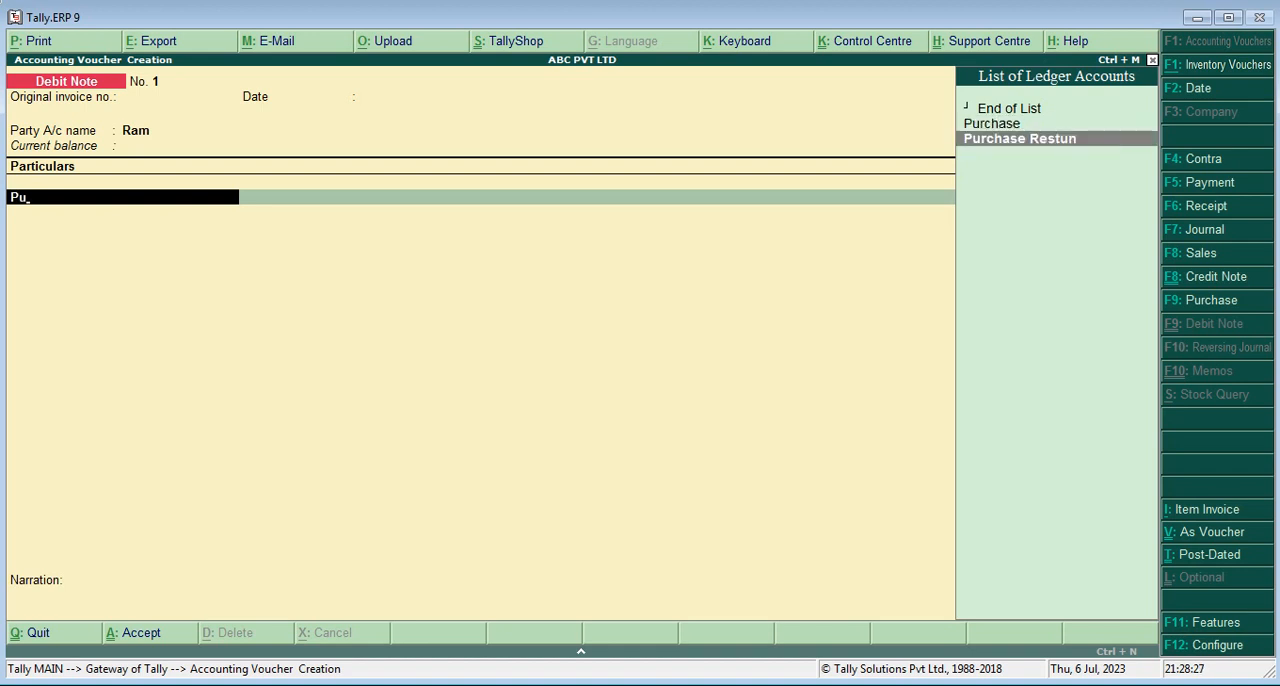
{"action": "key", "text": "Return"}
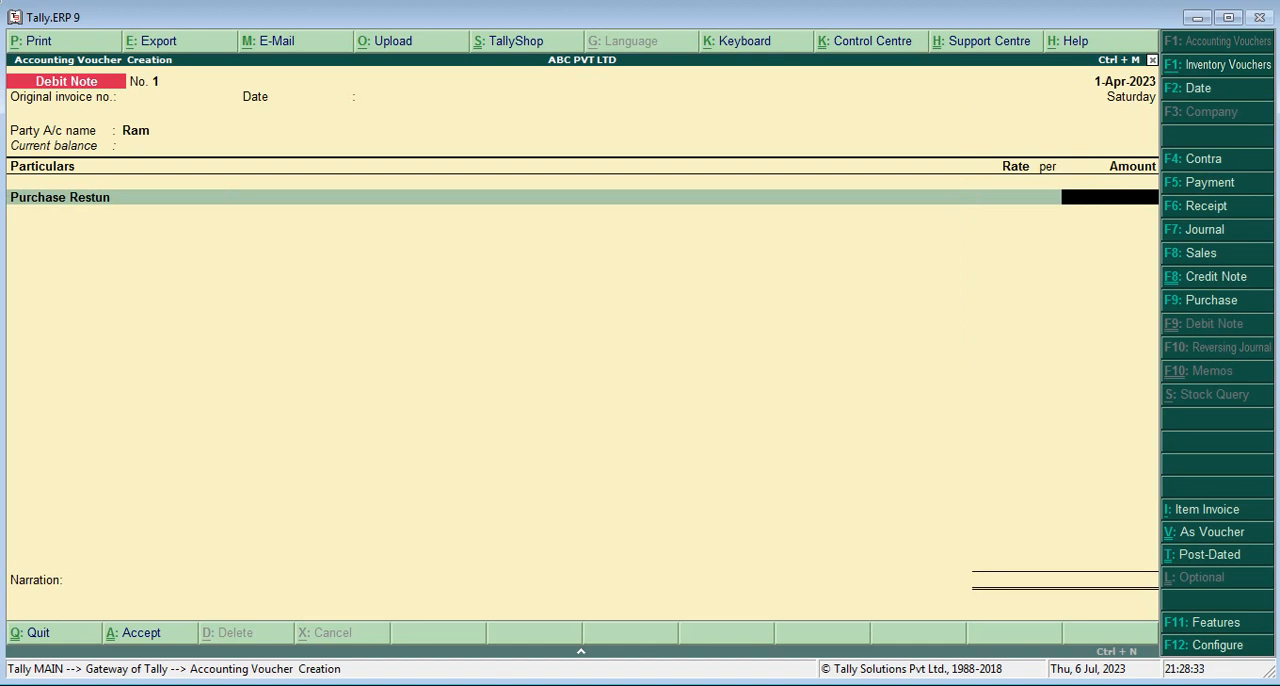
{"action": "type", "text": "1"}
{"action": "key", "text": "BackSpace"}
{"action": "type", "text": "5000"}
{"action": "key", "text": "Return"}
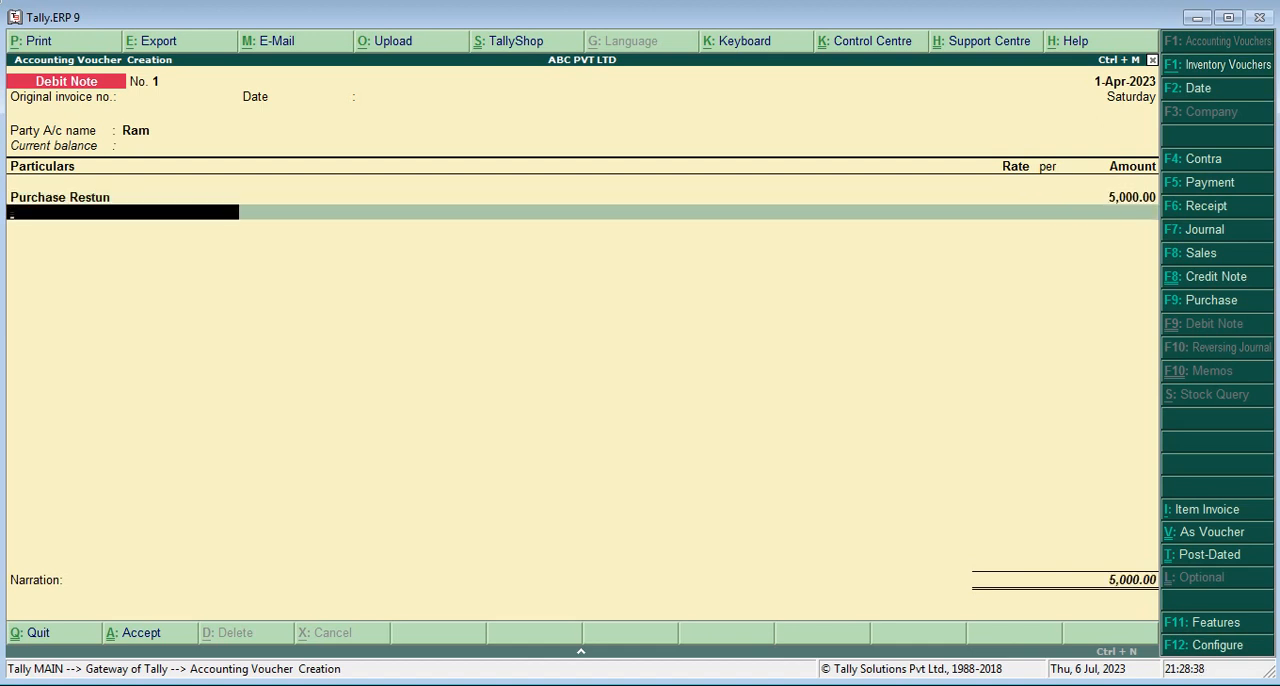
End the debit note's particulars, leave the narration blank and save the voucher
{"action": "key", "text": "Return"}
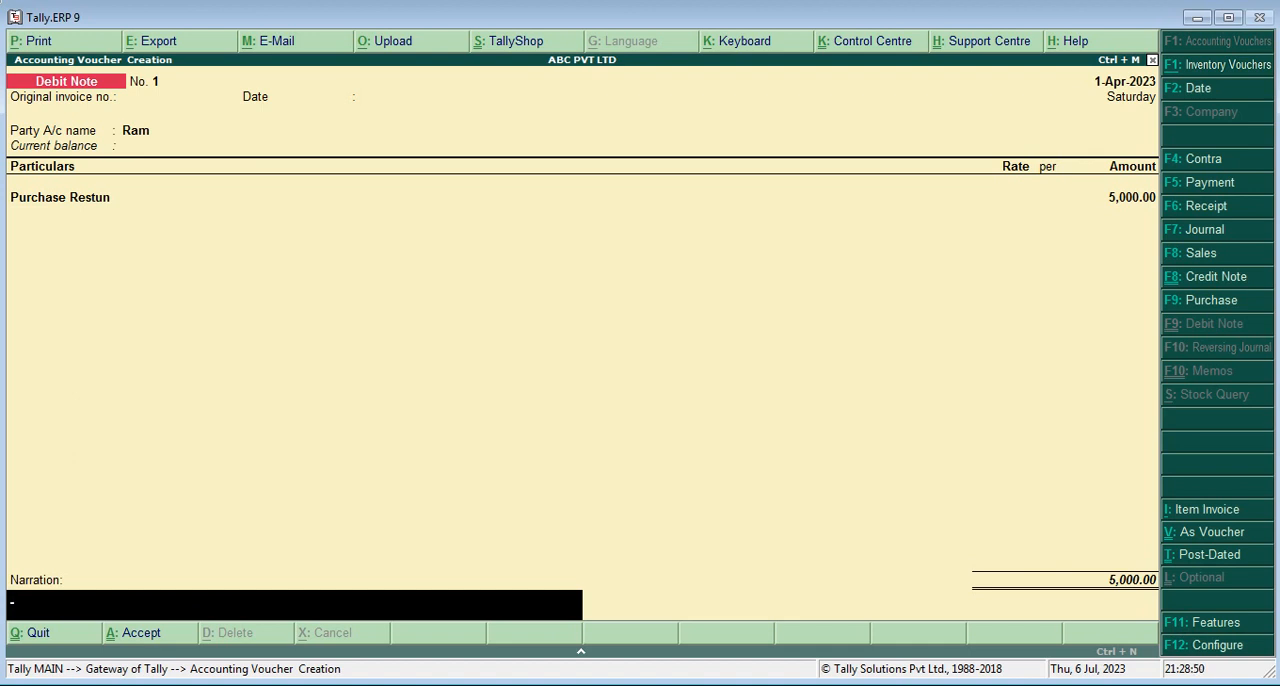
{"action": "key", "text": "Return"}
{"action": "key", "text": "Return"}
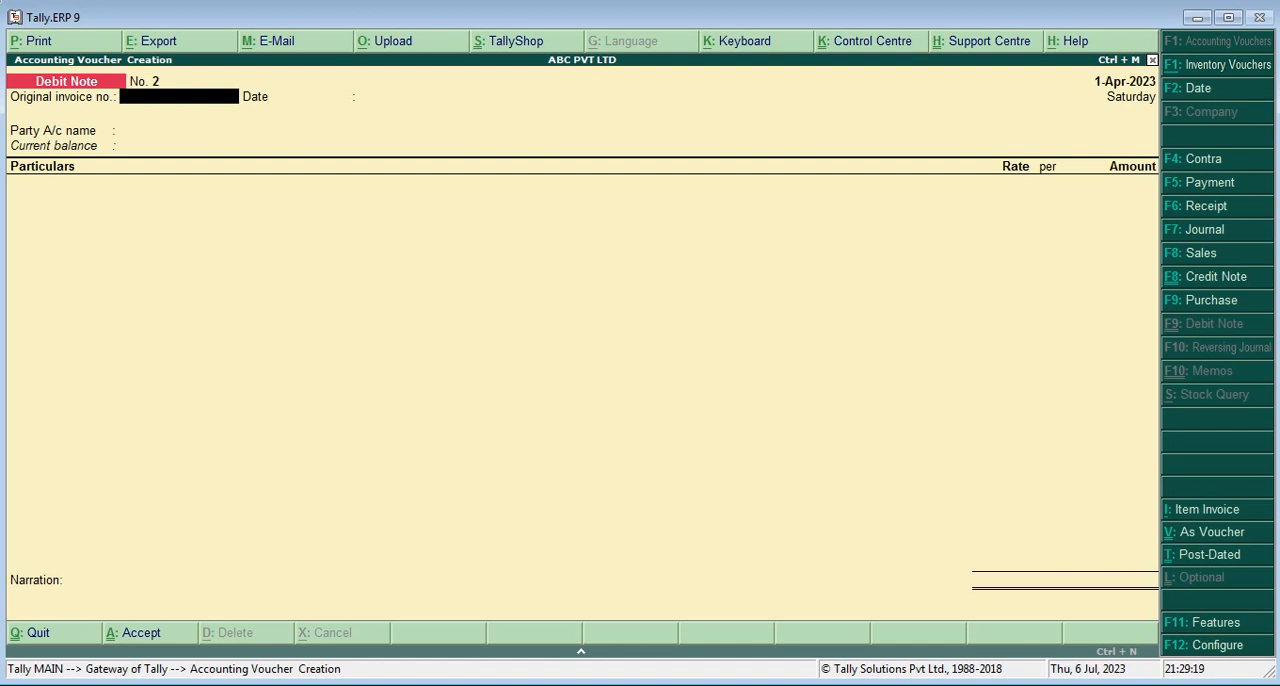
Start a Receipt voucher with Cash as the account and the supplier's ledger in the particulars
{"action": "key", "text": "F6"}
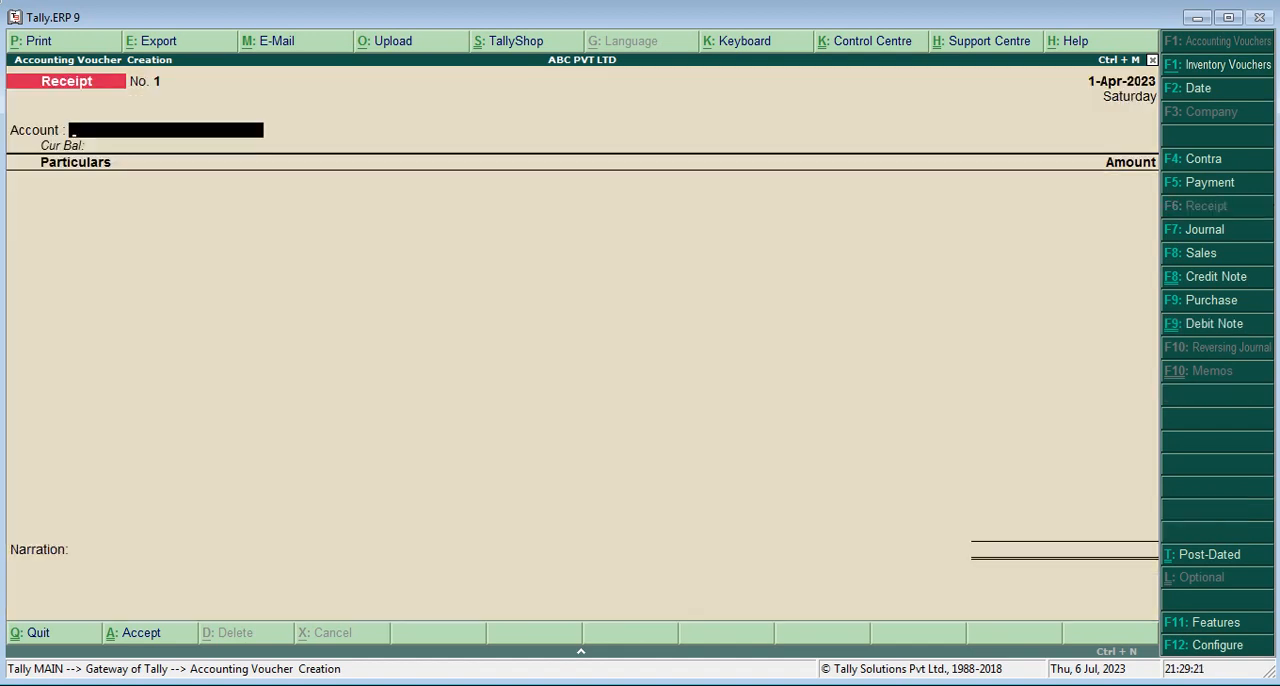
{"action": "type", "text": "C"}
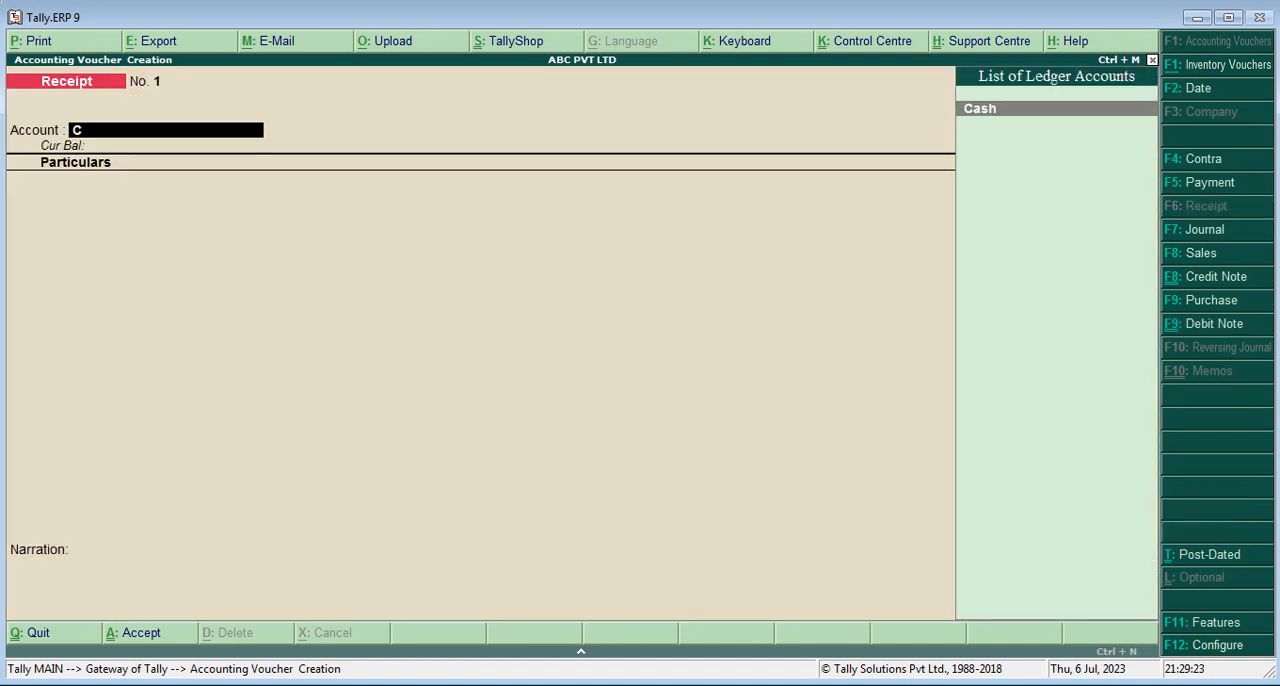
{"action": "key", "text": "Return"}
{"action": "type", "text": "Ra"}
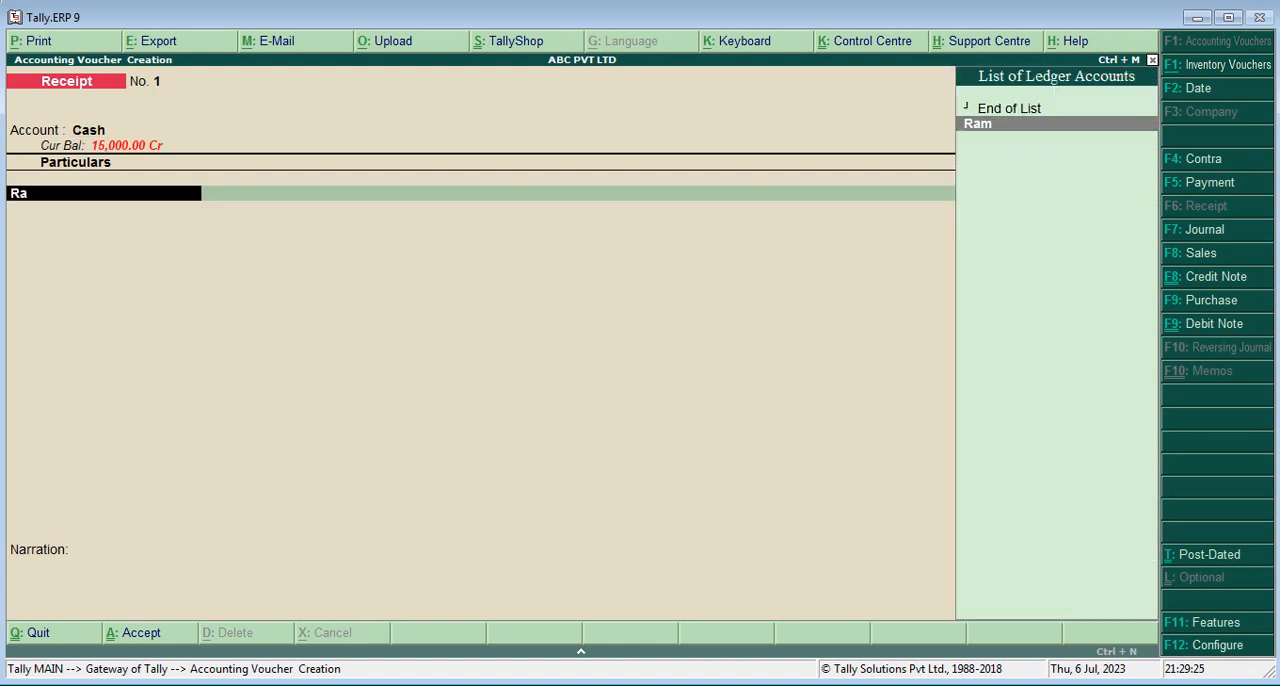
{"action": "type", "text": "m"}
{"action": "key", "text": "Return"}
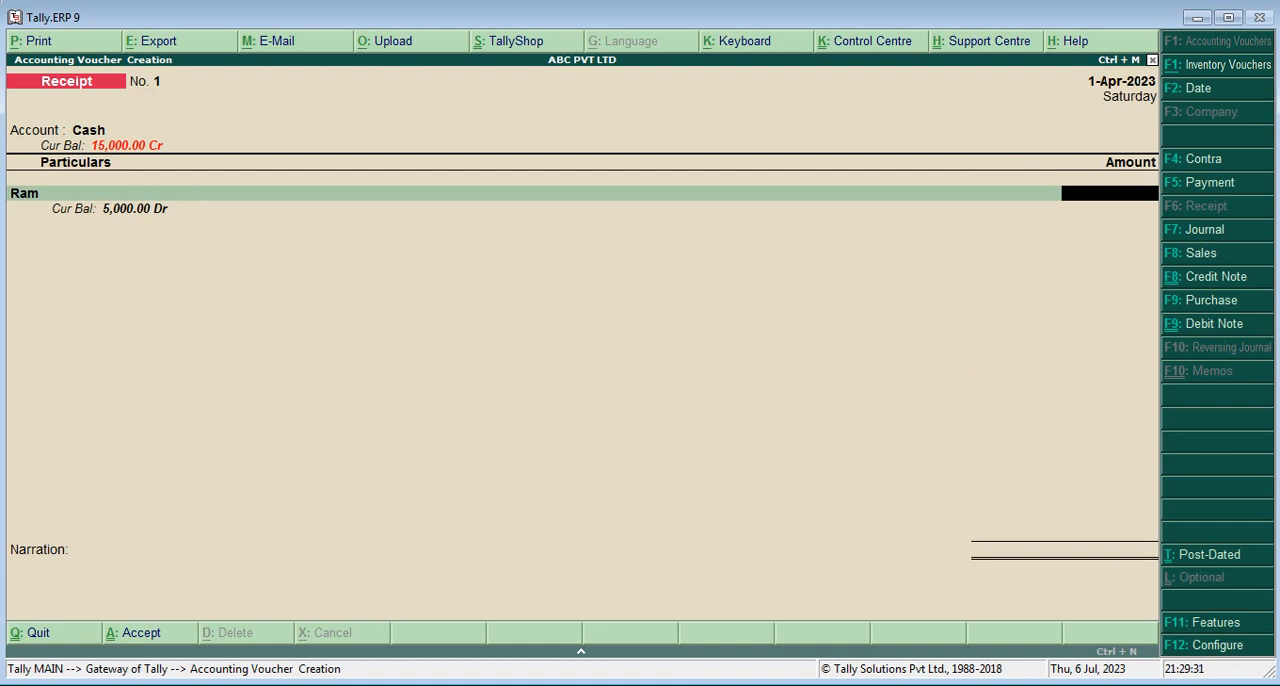
Set the receipt amount to 5,000 and allocate it to the supplier as On Account
{"action": "type", "text": "50000"}
{"action": "key", "text": "BackSpace"}
{"action": "key", "text": "Return"}
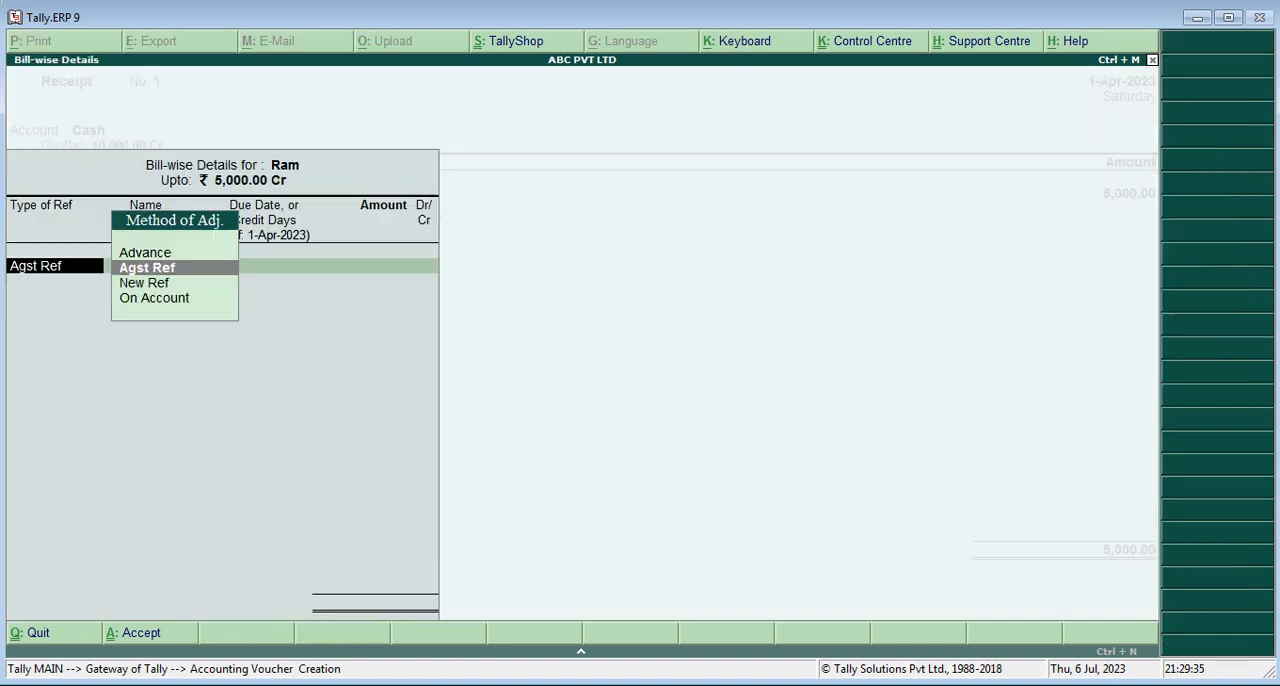
{"action": "key", "text": "Down"}
{"action": "key", "text": "Down"}
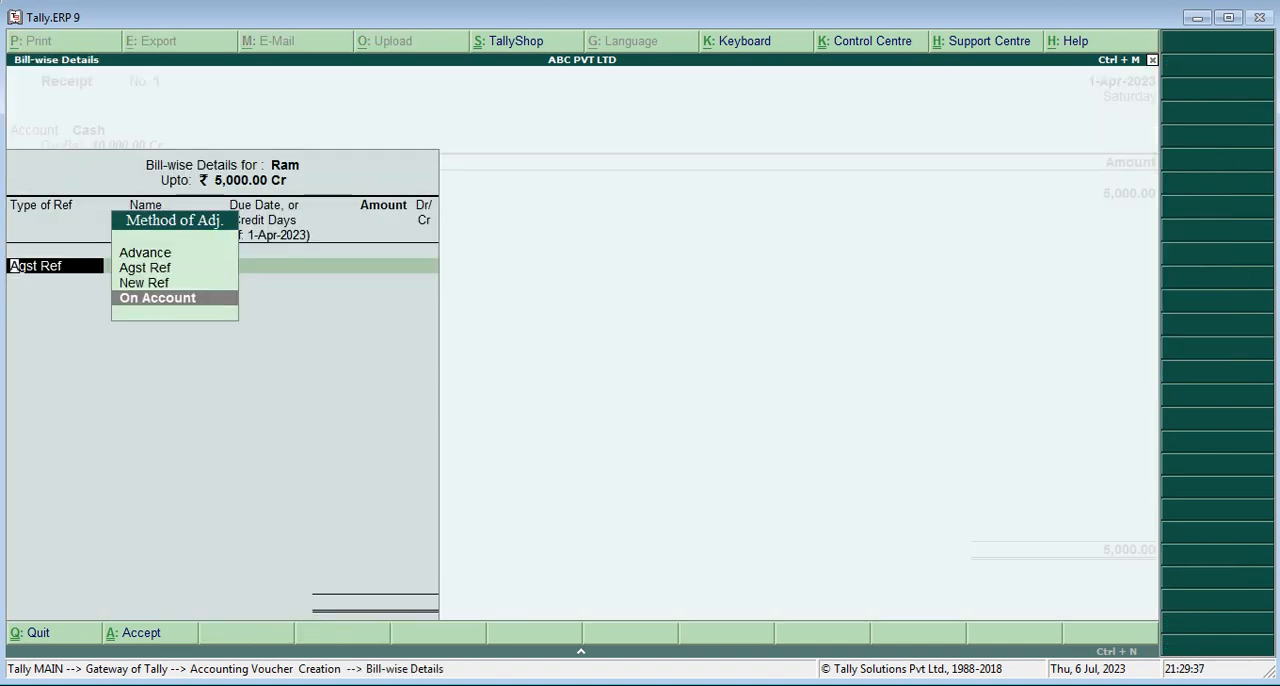
{"action": "key", "text": "Return"}
{"action": "key", "text": "Return"}
{"action": "key", "text": "Return"}
{"action": "key", "text": "Return"}
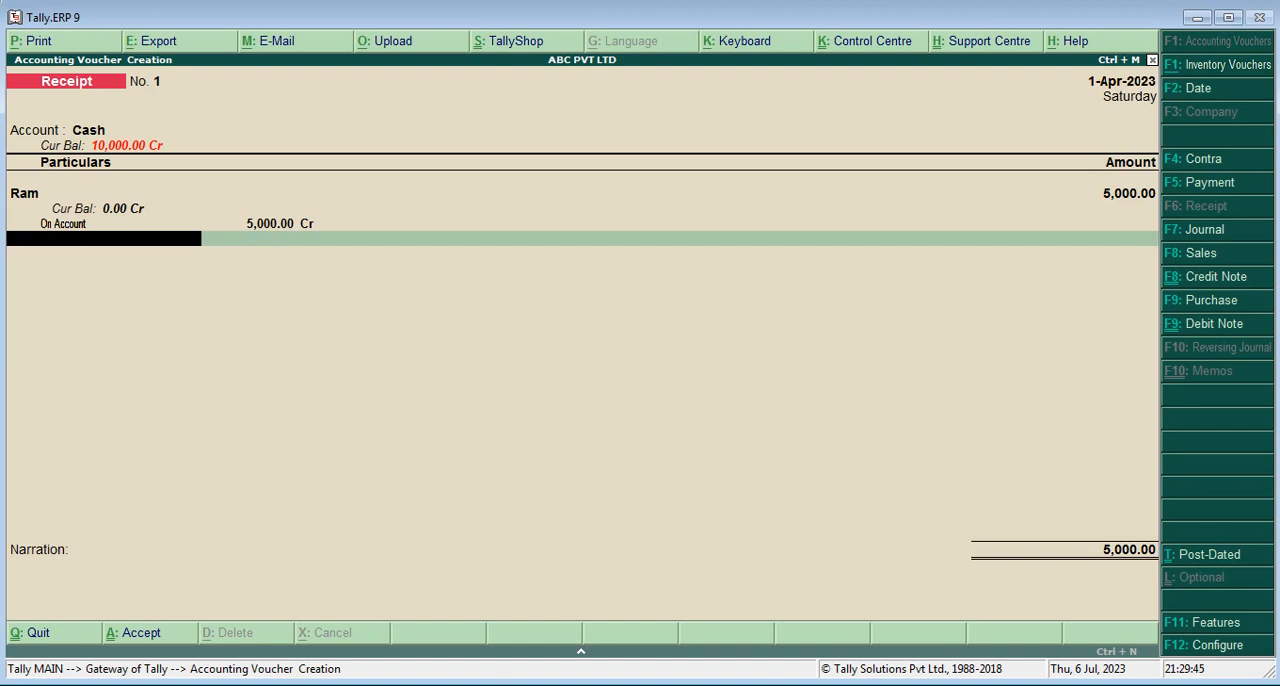
Save the receipt voucher without a narration and return to the Gateway of Tally
{"action": "key", "text": "Return"}
{"action": "key", "text": "Return"}
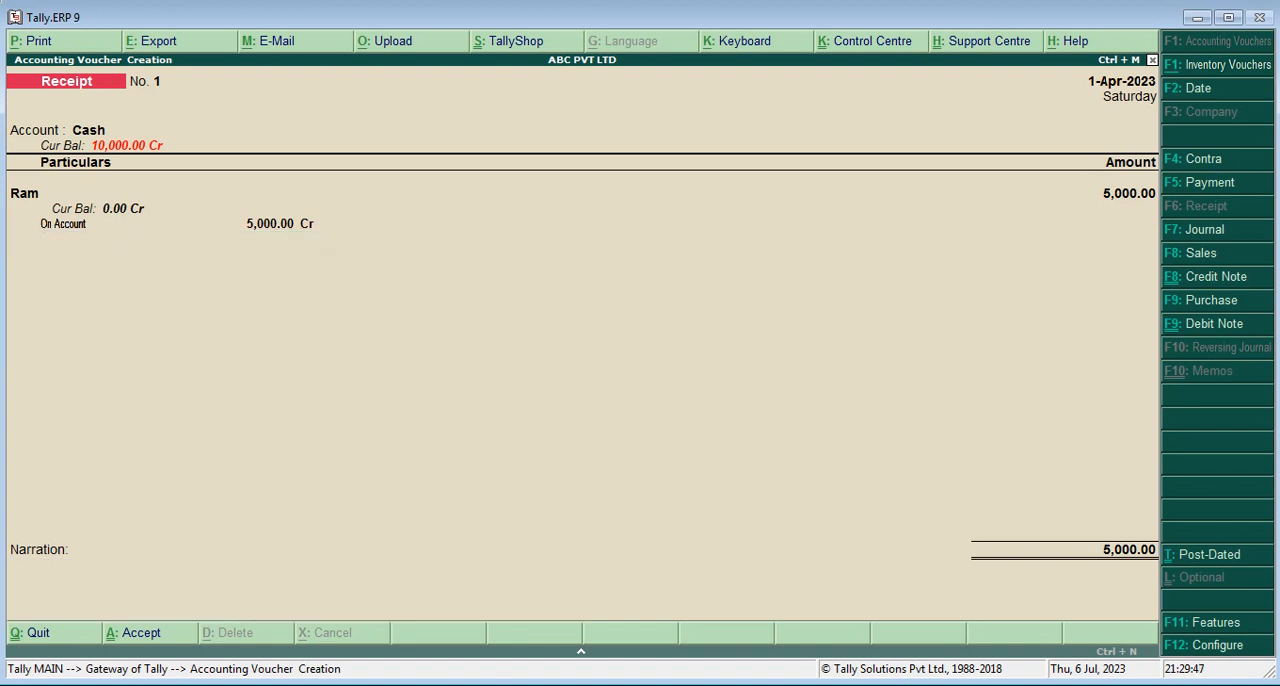
{"action": "key", "text": "Return"}
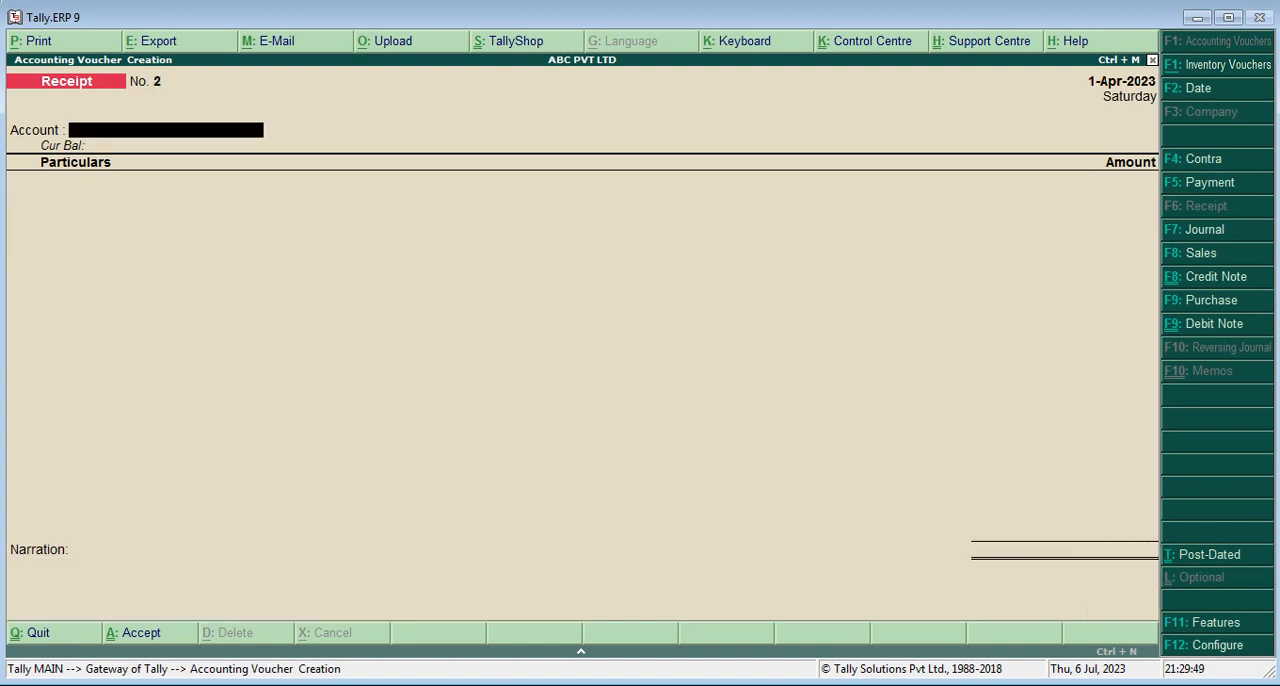
{"action": "key", "text": "Escape"}
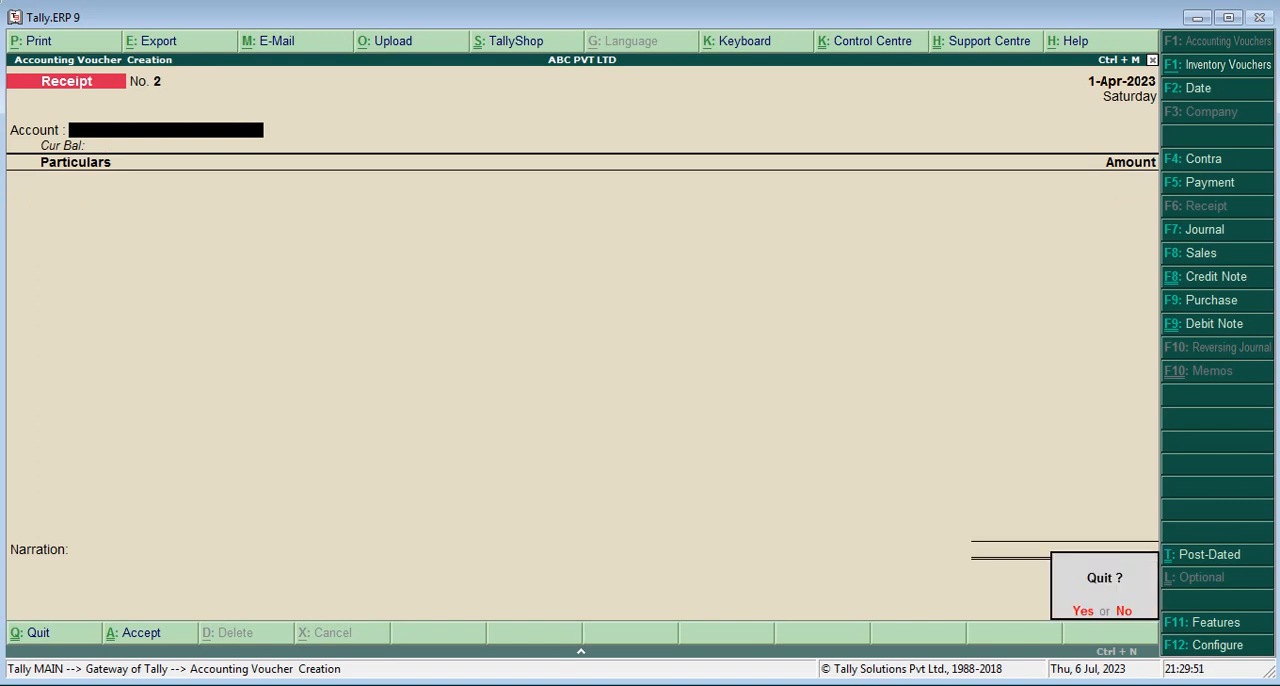
{"action": "key", "text": "Return"}
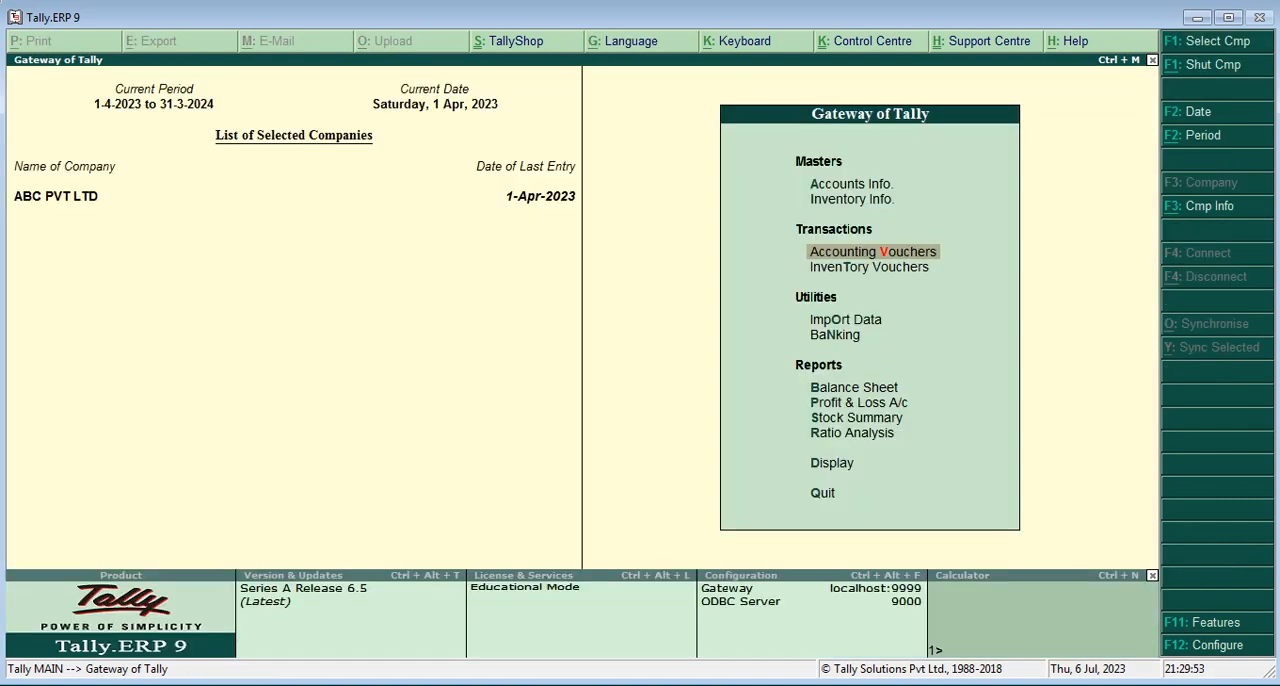
Examine ABC PVT LTD's Trial Balance in its detailed form and return to the Display Menu
{"action": "key", "text": "Down"}
{"action": "key", "text": "Down"}
{"action": "key", "text": "Down"}
{"action": "key", "text": "Down"}
{"action": "key", "text": "Down"}
{"action": "key", "text": "Down"}
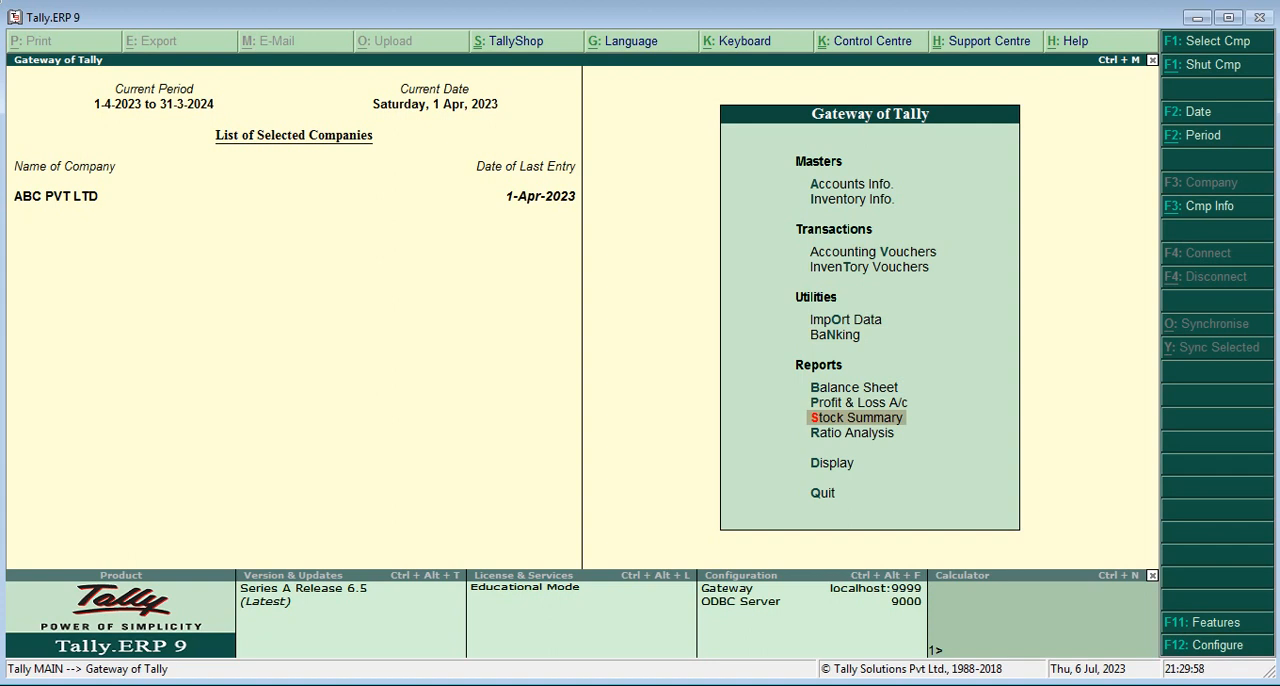
{"action": "key", "text": "Down"}
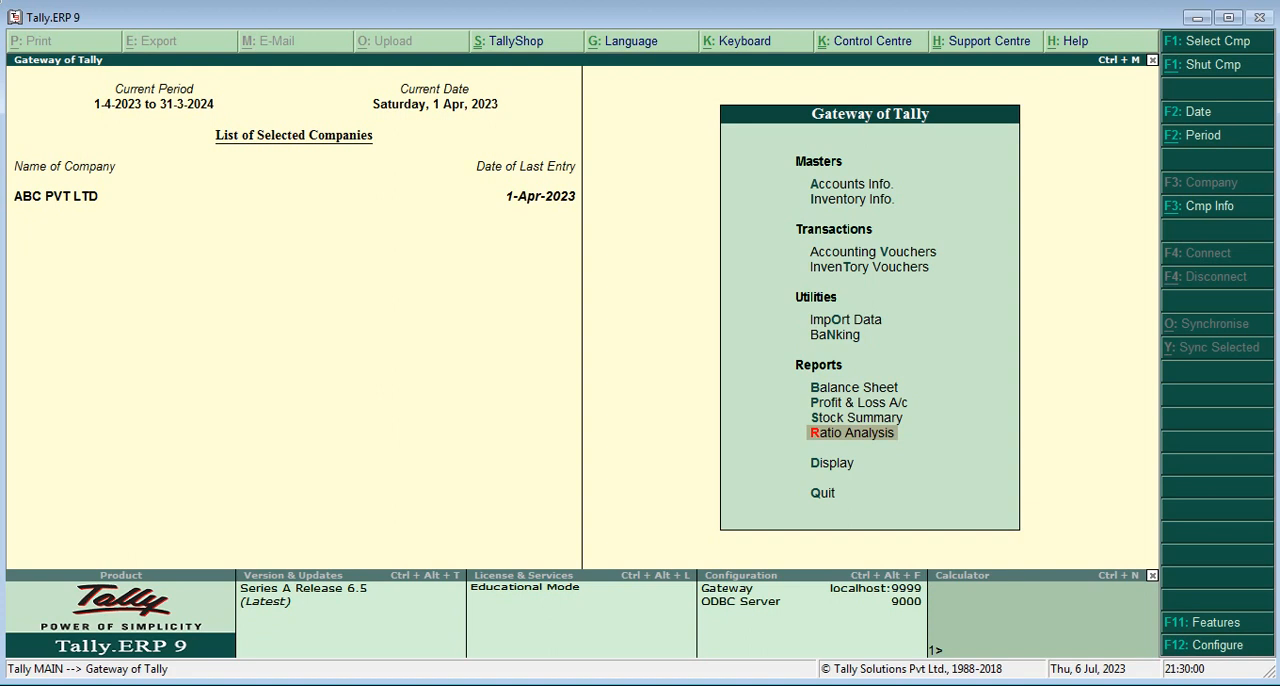
{"action": "key", "text": "Down"}
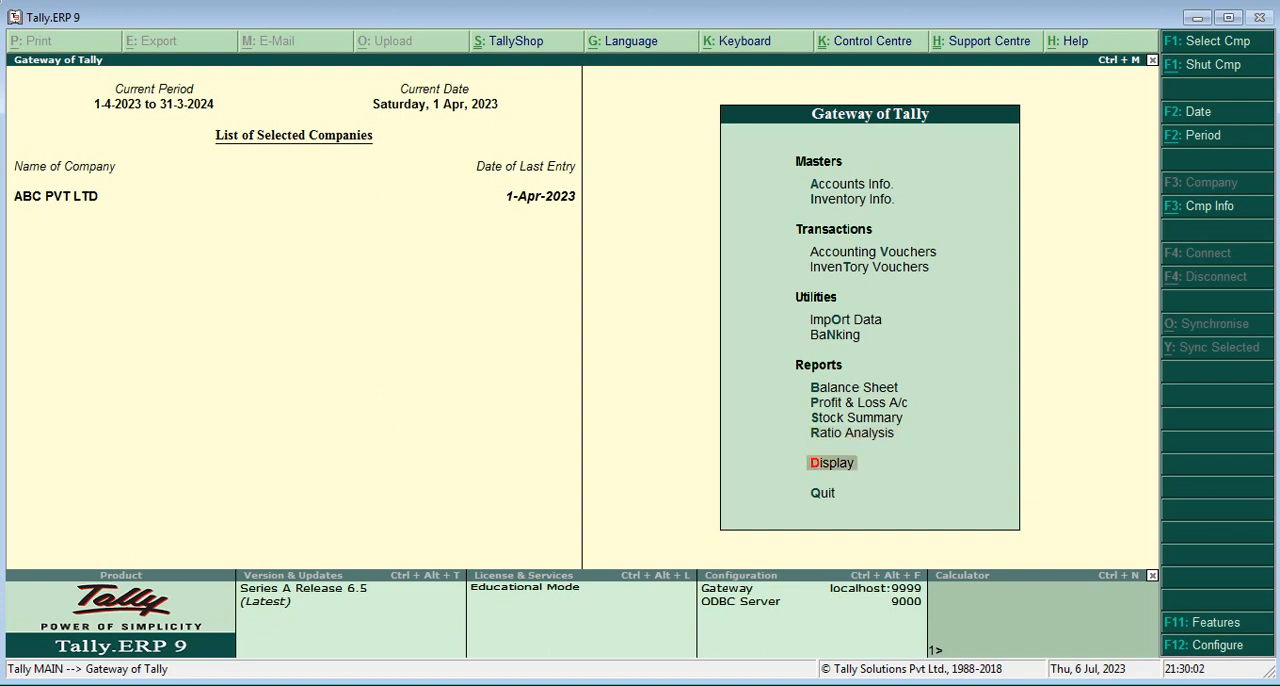
{"action": "key", "text": "Return"}
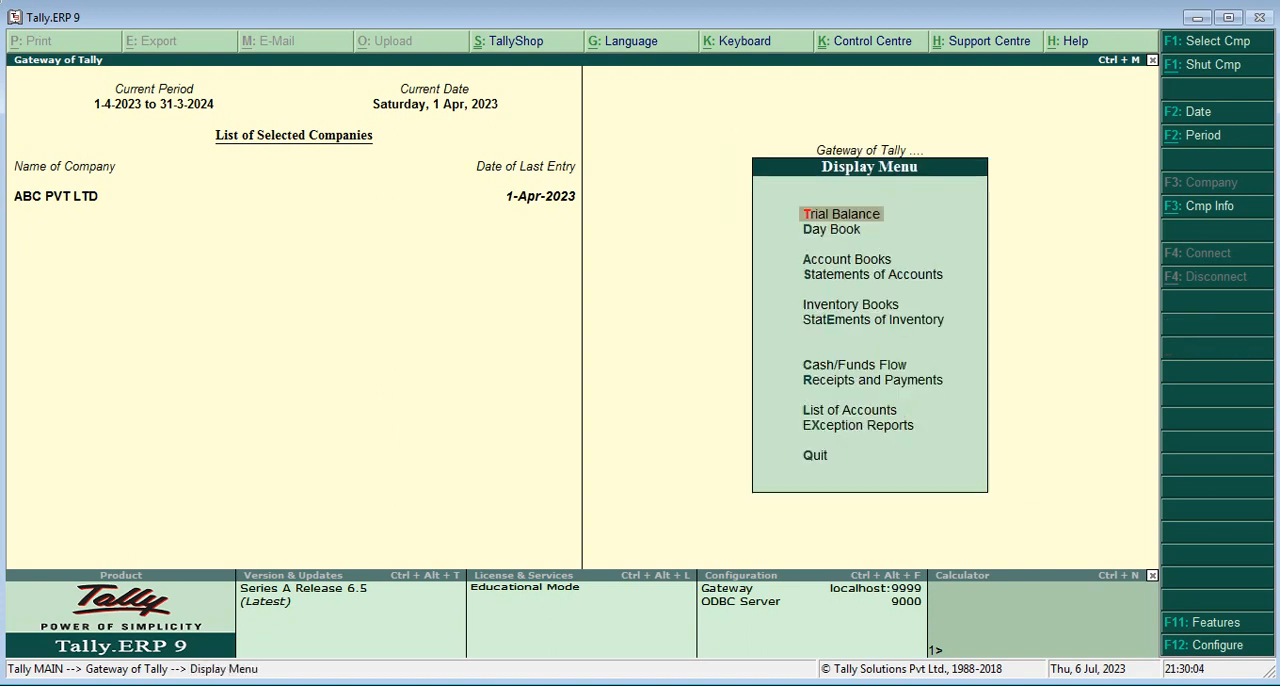
{"action": "key", "text": "Return"}
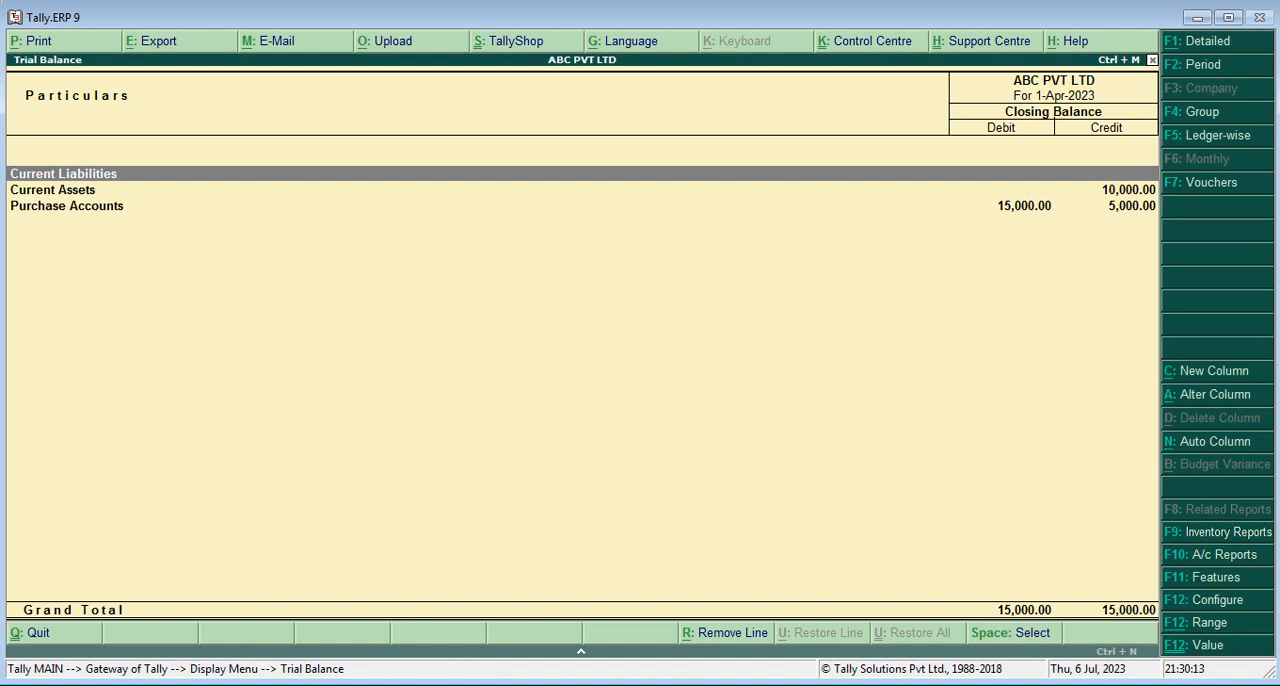
{"action": "key", "text": "alt+F1"}
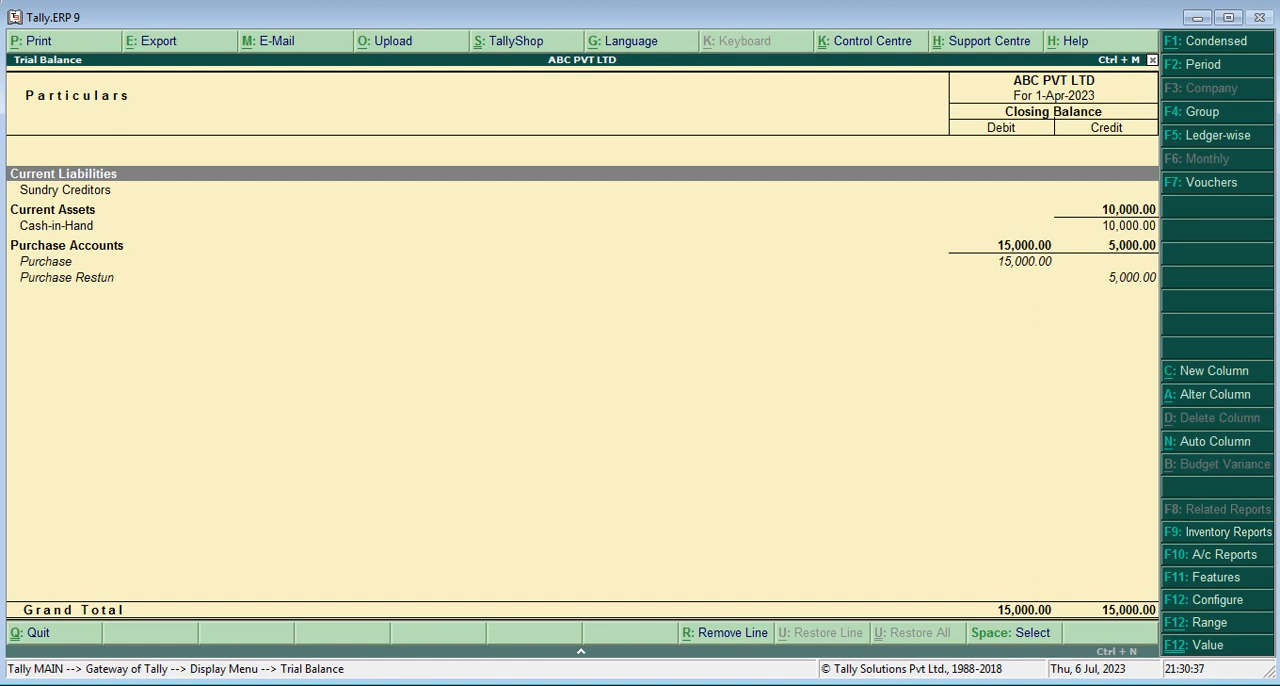
{"action": "key", "text": "Escape"}
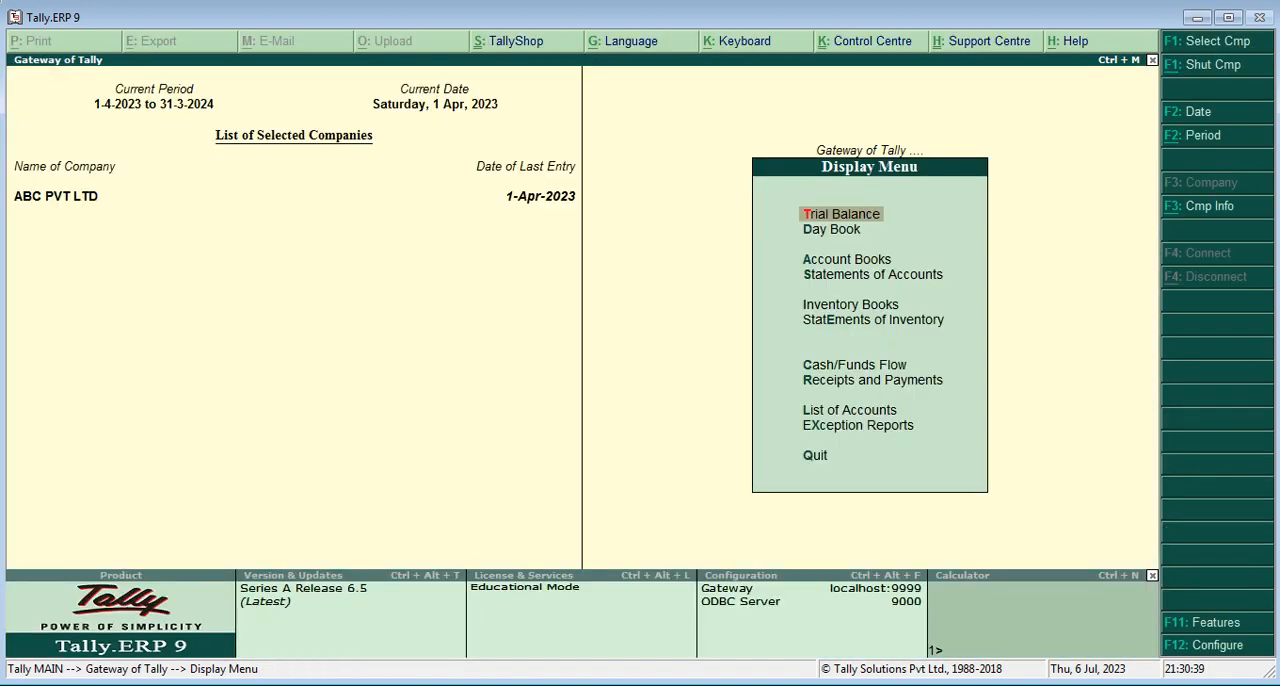
Review the four vouchers in the Day Book, expand it to the detailed form, and return to the Gateway of Tally
{"action": "key", "text": "Down"}
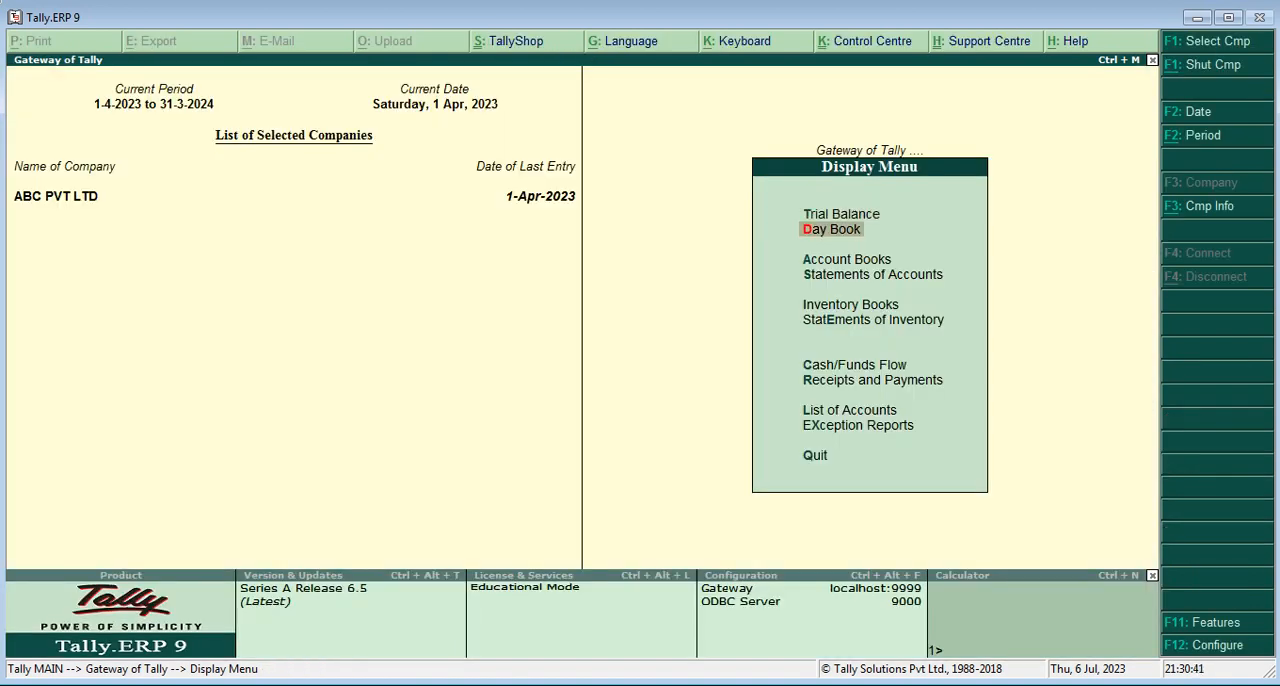
{"action": "key", "text": "Return"}
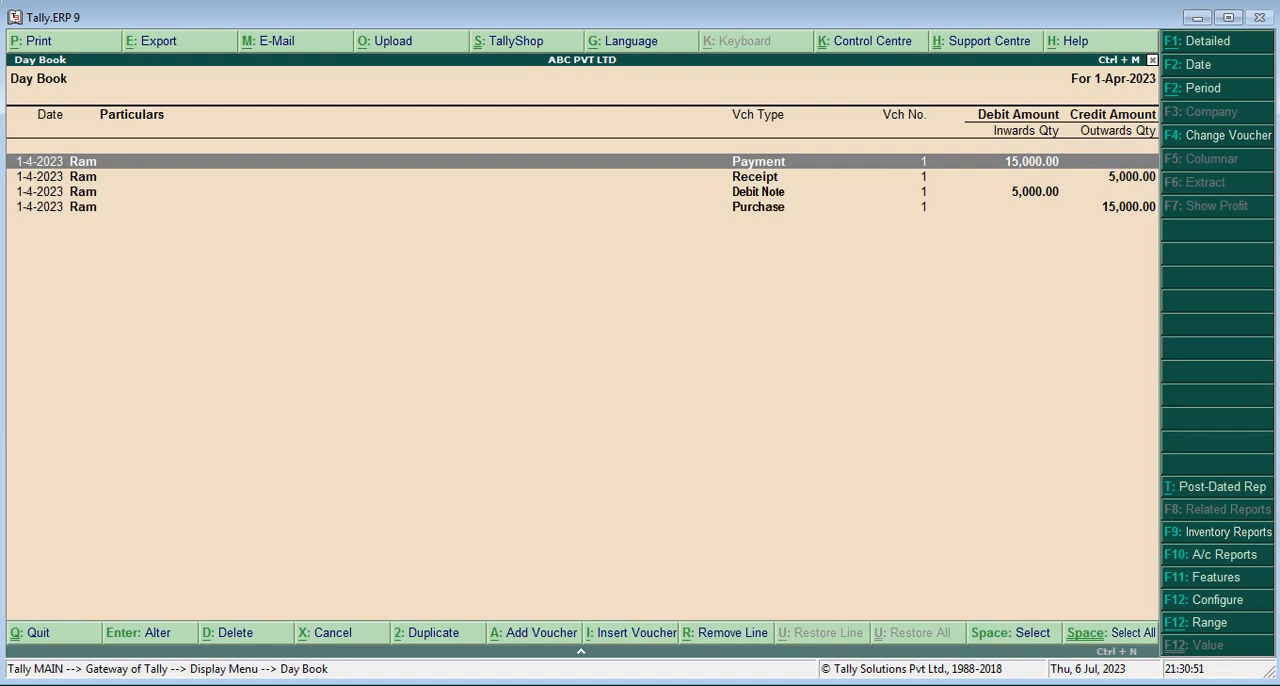
{"action": "key", "text": "Down"}
{"action": "key", "text": "Down"}
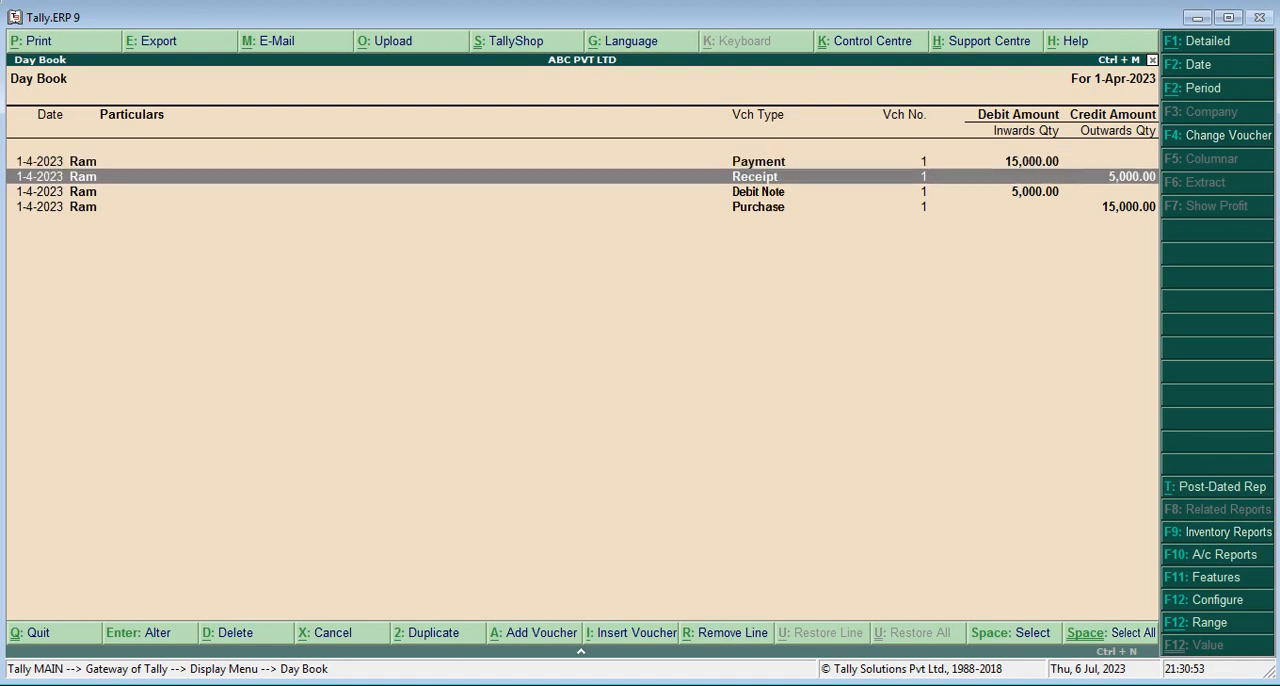
{"action": "key", "text": "Down"}
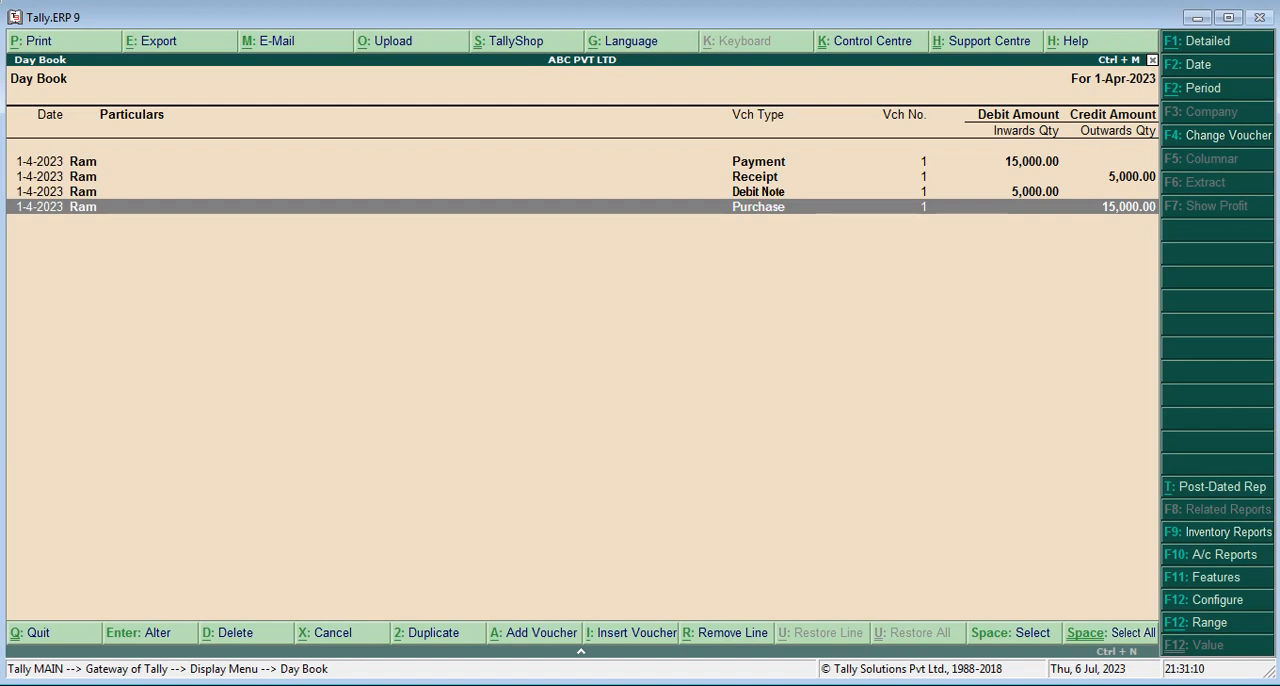
{"action": "key", "text": "alt+F1"}
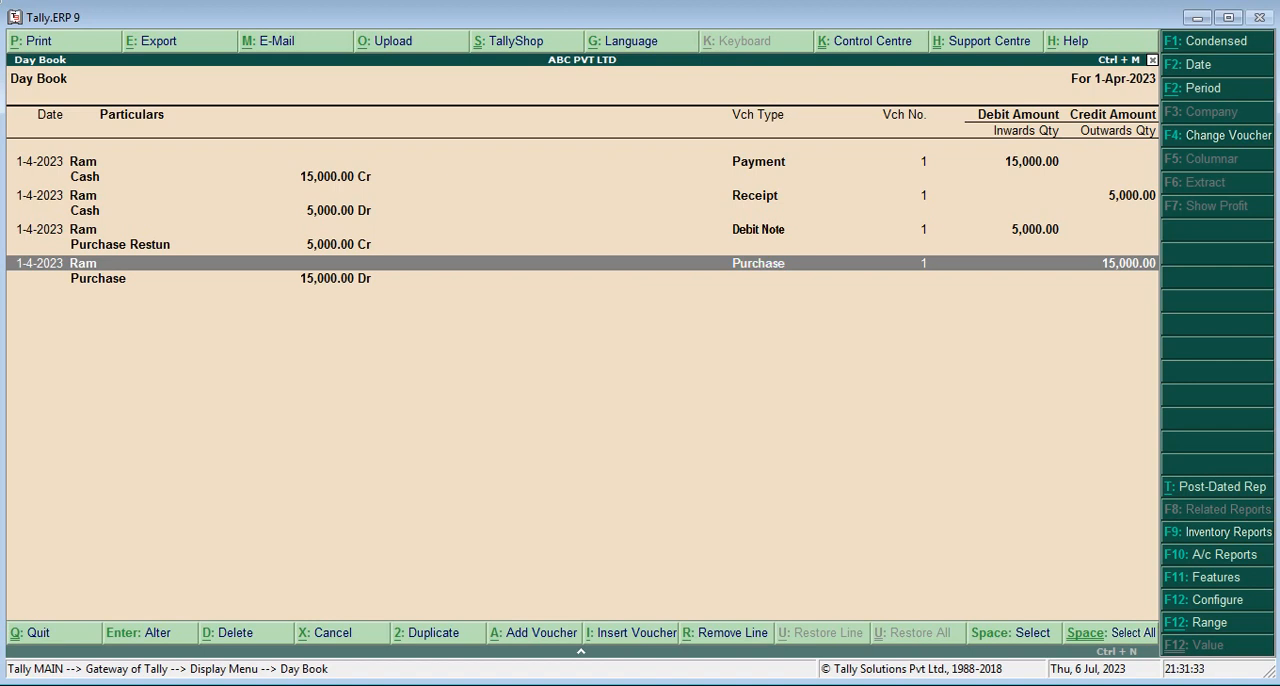
{"action": "key", "text": "Escape"}
{"action": "key", "text": "Escape"}
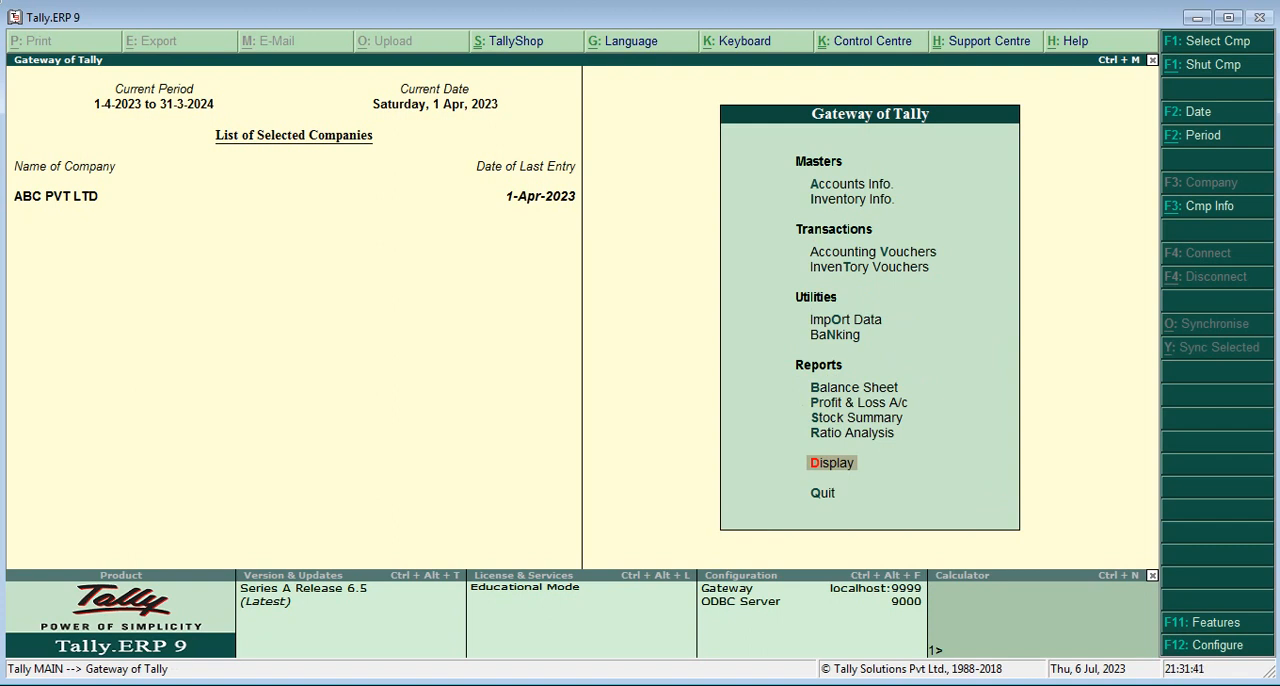
{"action": "key", "text": "Escape"}
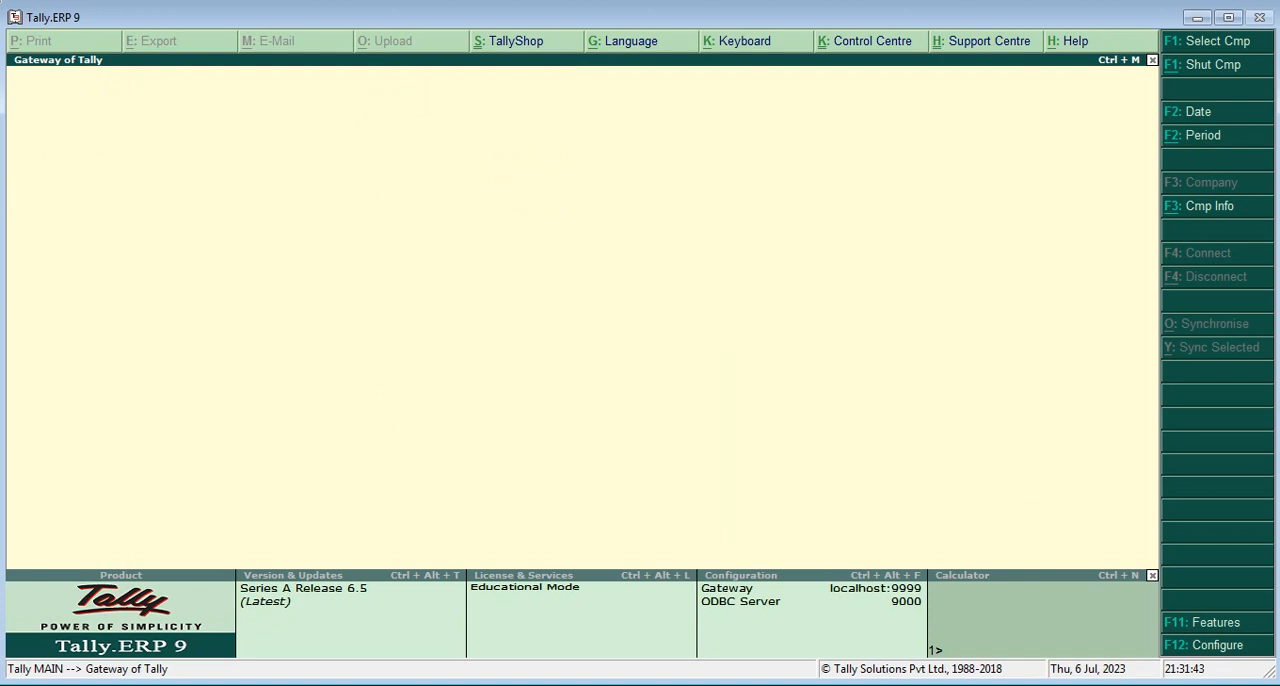
{"action": "key", "text": "Escape"}
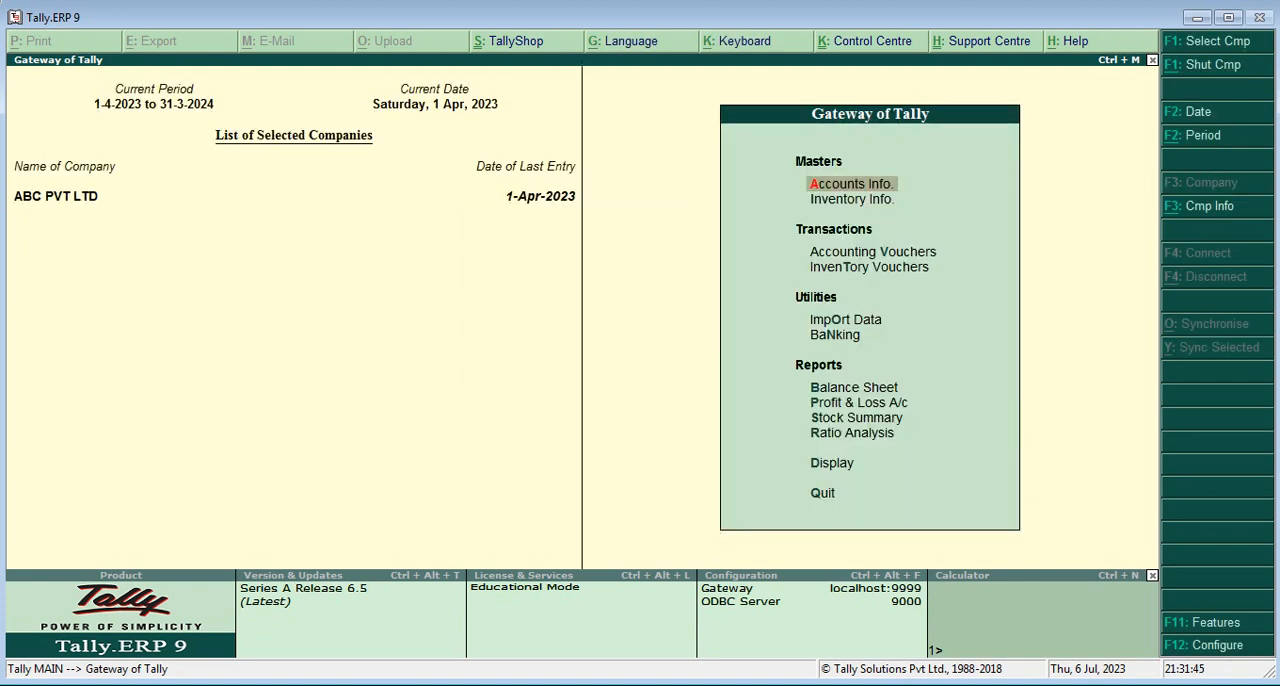